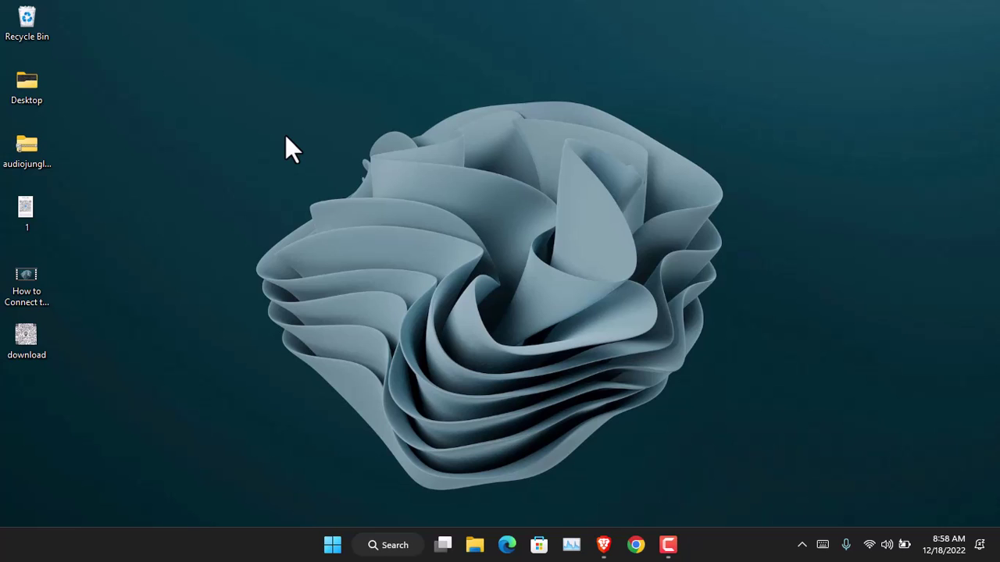
Bring Brave back and scroll the techsrar Wi-Fi article to its step 4–6 screenshots.
click(602, 544)
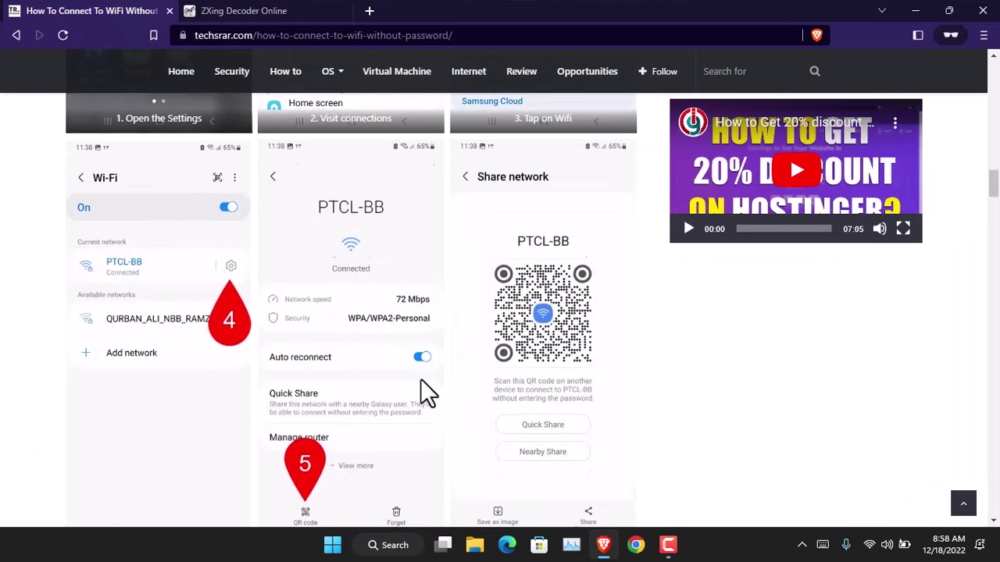
scroll(422, 390, up, 3)
scroll(248, 285, up, 1)
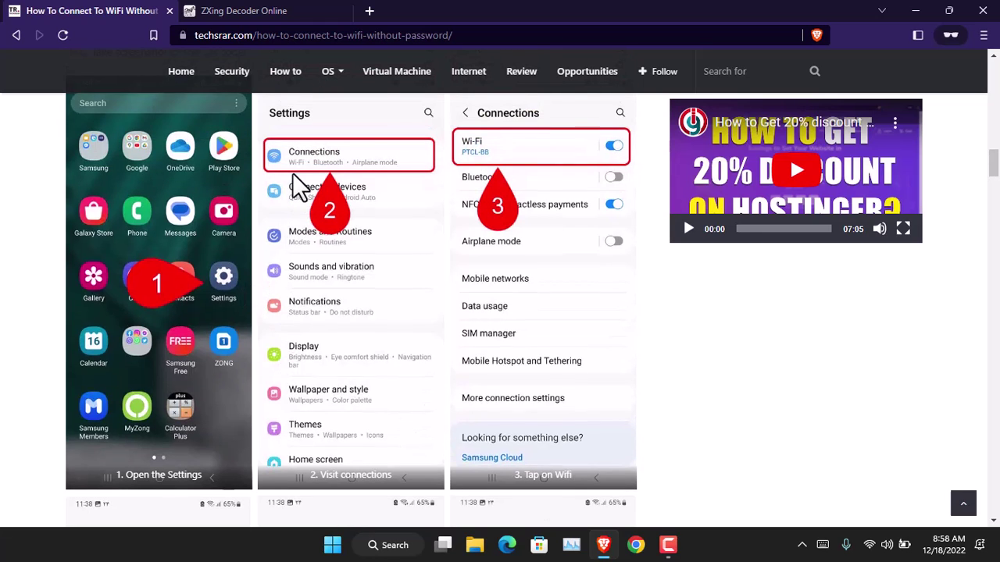
scroll(296, 178, up, 1)
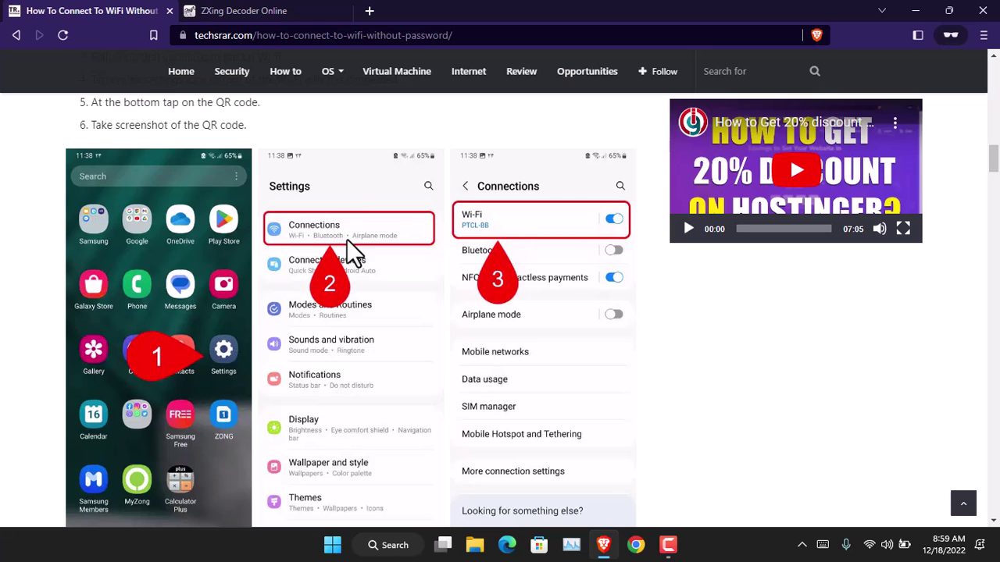
scroll(346, 239, down, 5)
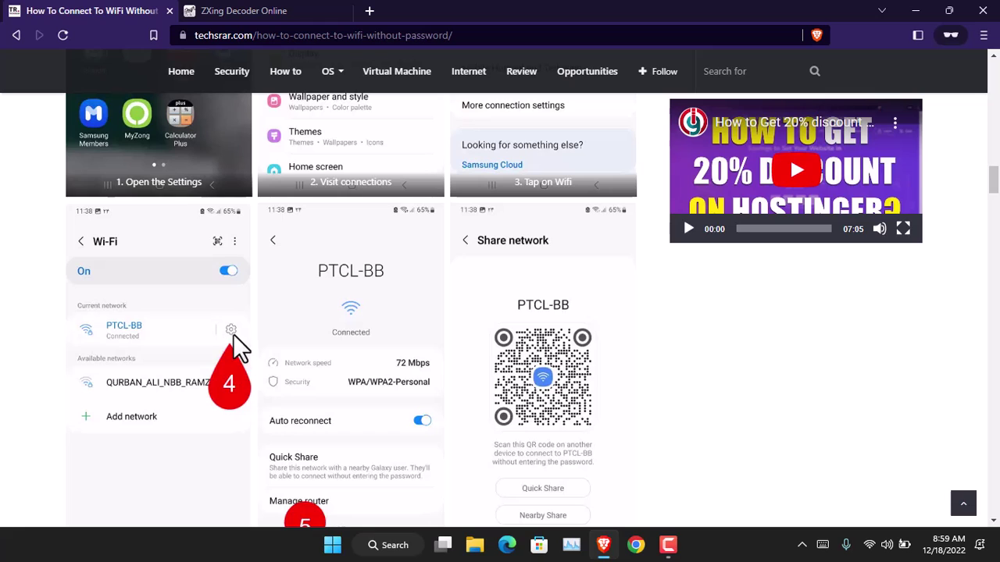
scroll(232, 335, down, 2)
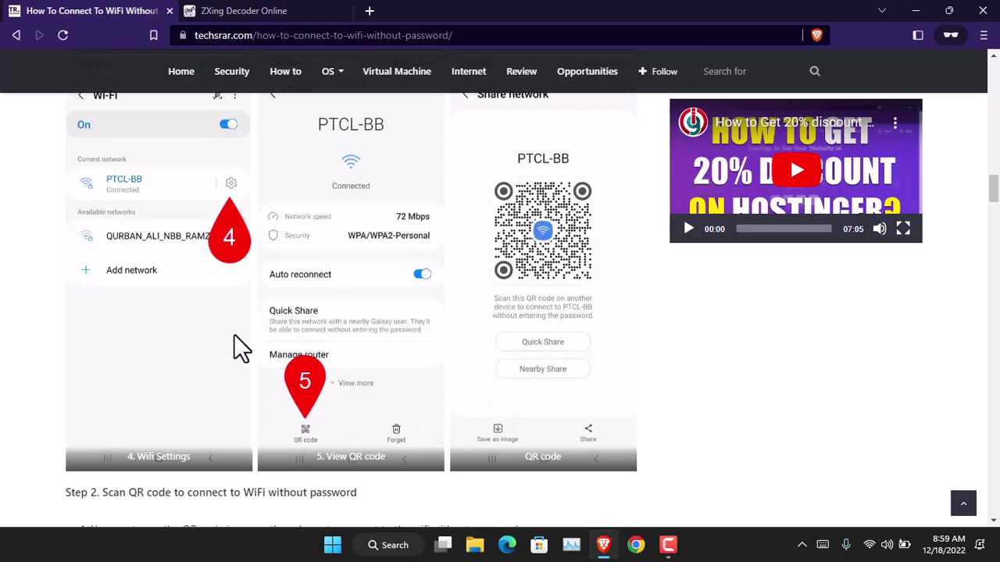
Open the step 5 screenshot in a new tab and view it full size.
right_click(380, 281)
click(403, 296)
click(264, 11)
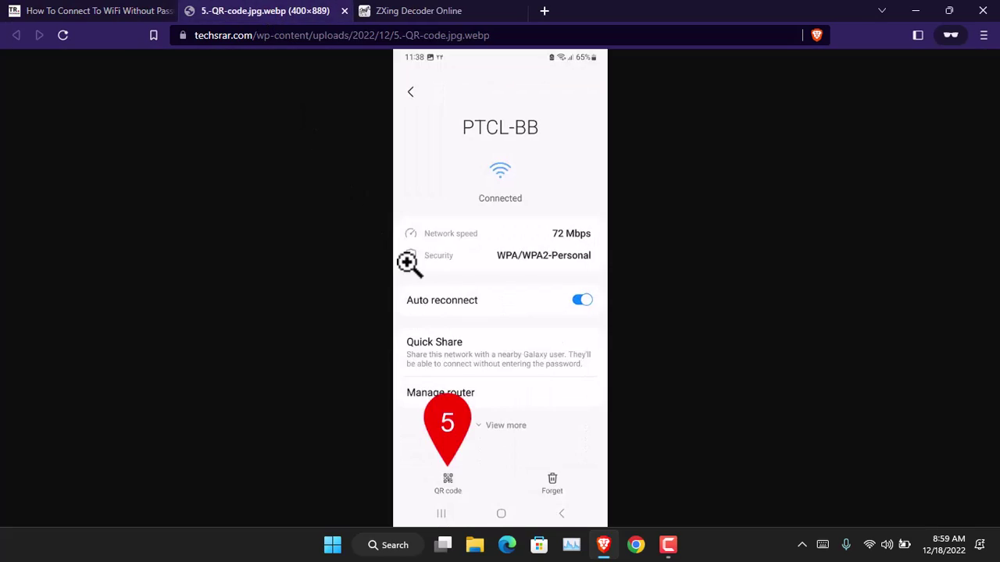
click(471, 460)
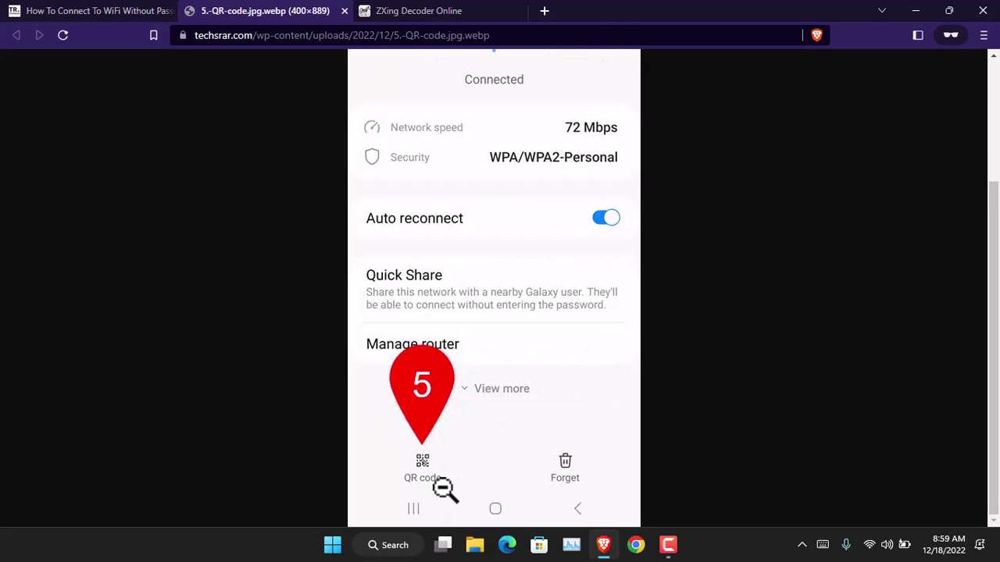
click(140, 11)
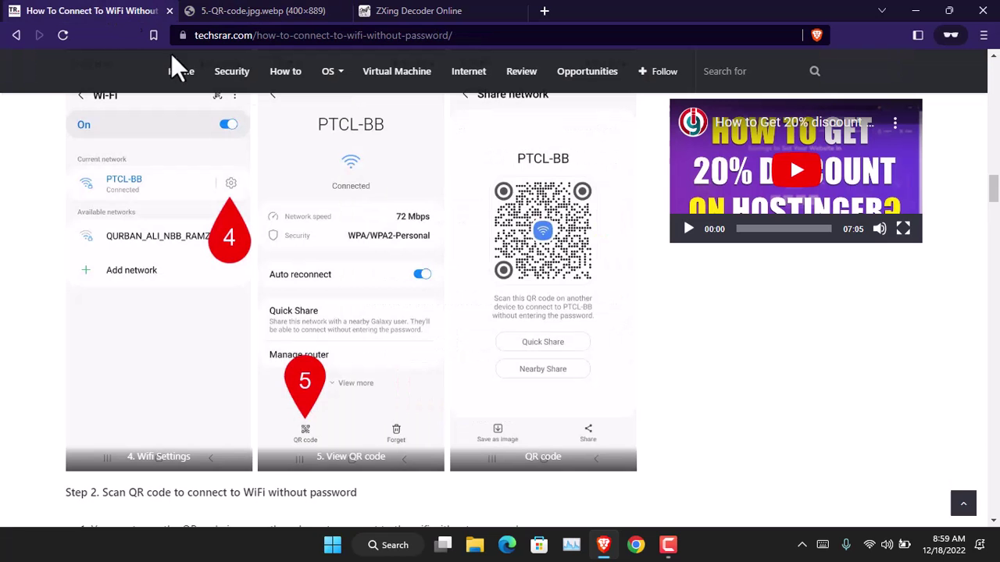
Open the QR code screenshot in a new tab and view it full size.
right_click(541, 231)
click(570, 242)
click(413, 11)
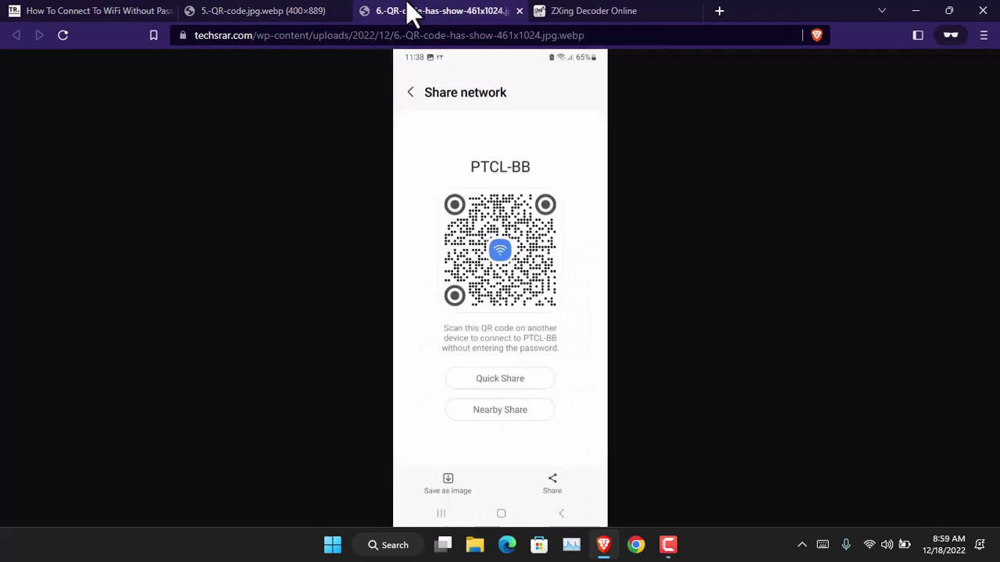
click(485, 264)
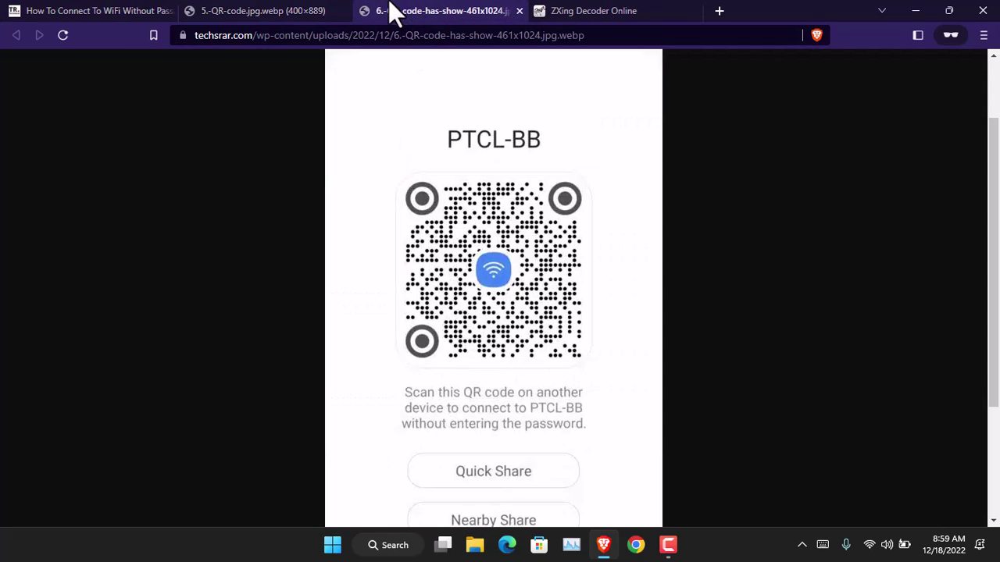
Close the image tabs, minimize Brave, and briefly view the desktop image 1.
click(346, 11)
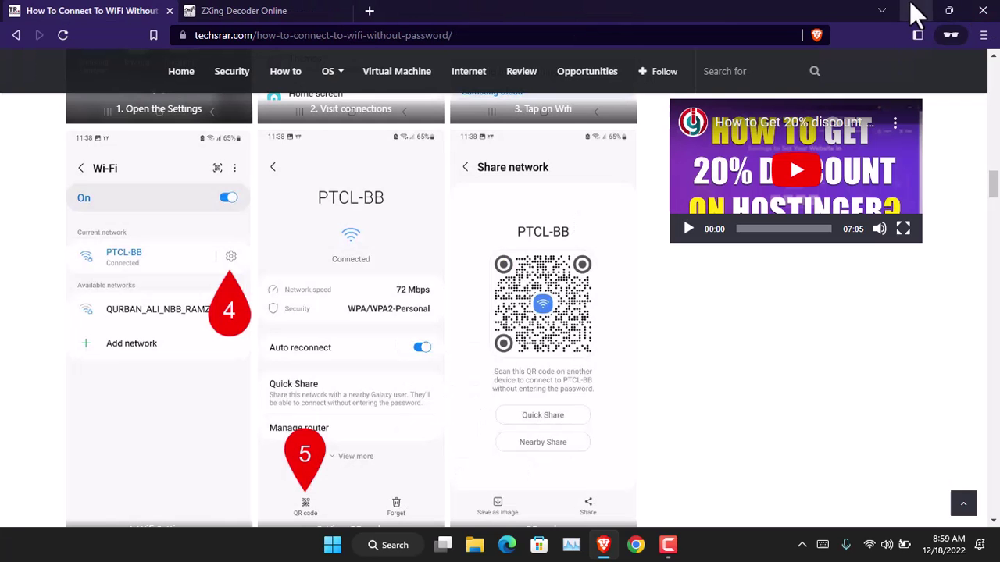
click(915, 10)
double_click(37, 200)
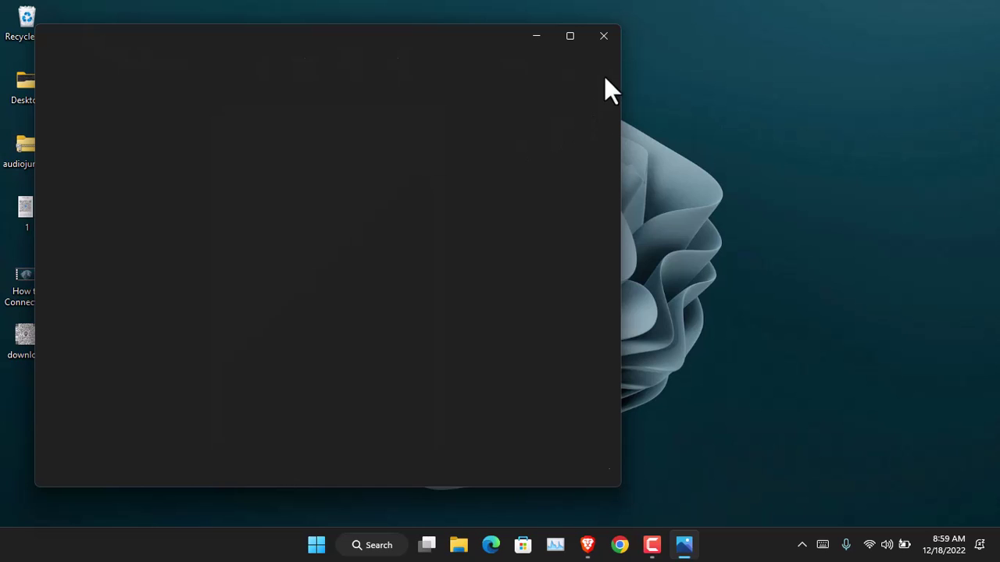
click(603, 36)
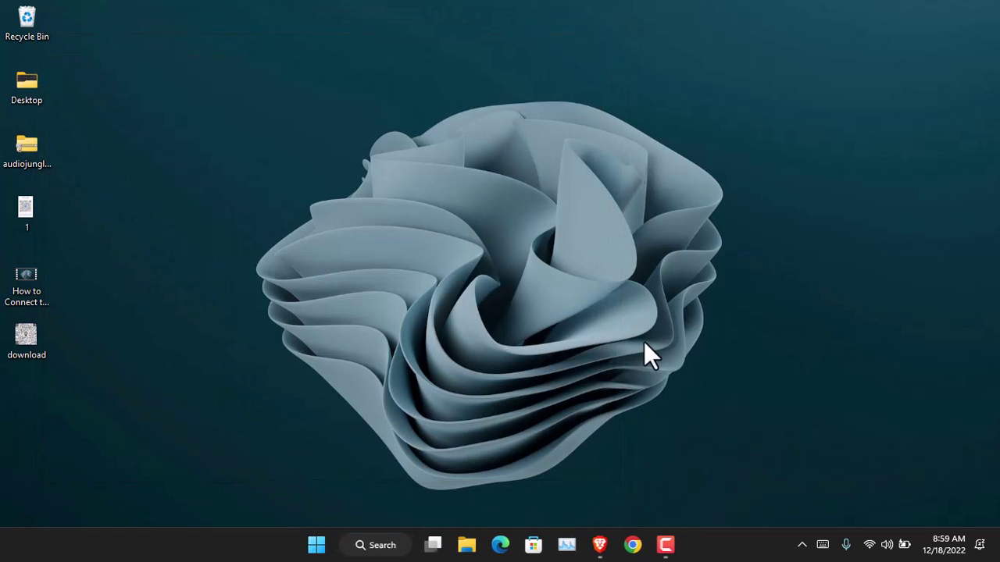
Upload 1.png from the Desktop to ZXing Decoder Online and submit it for decoding.
click(603, 544)
click(312, 10)
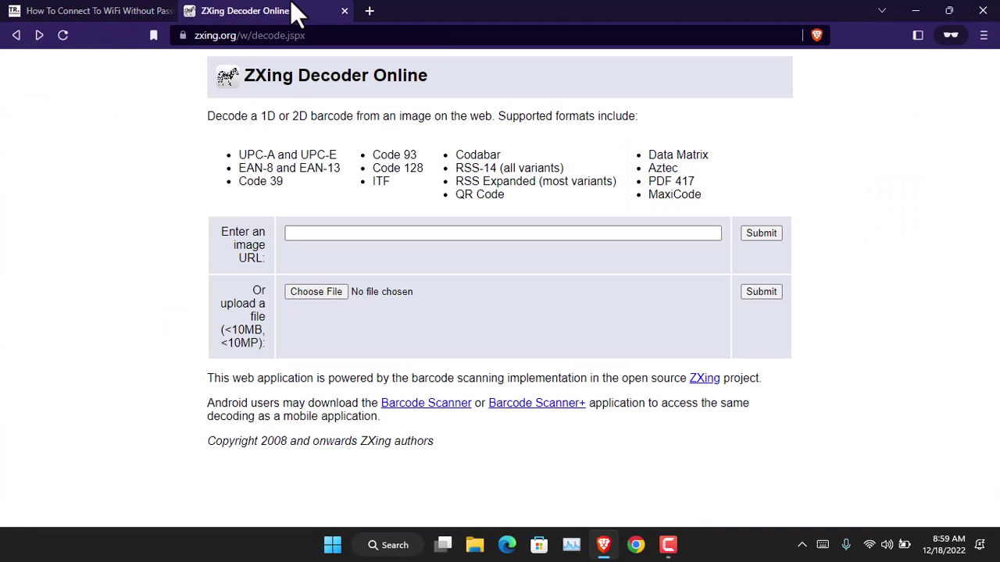
click(238, 35)
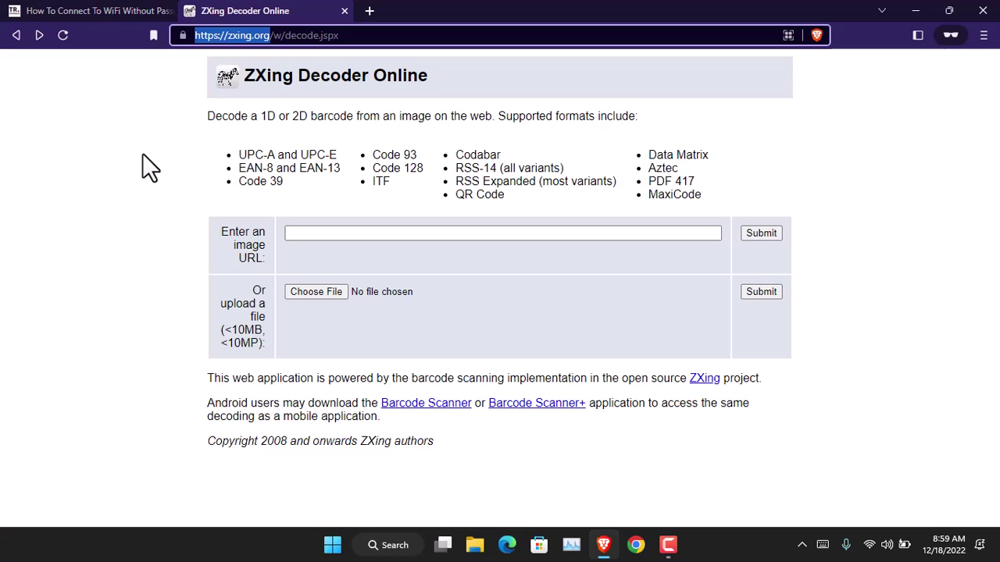
click(344, 292)
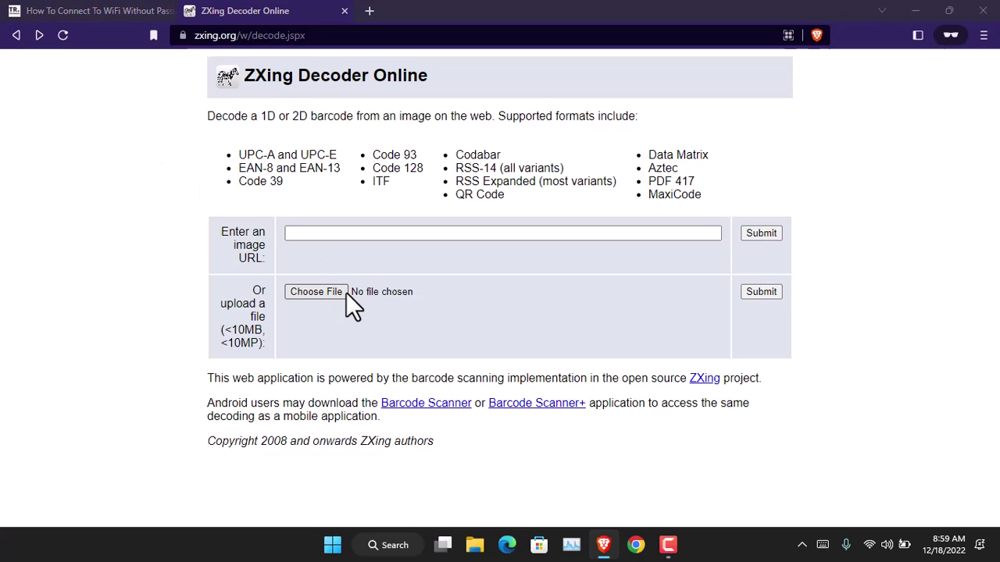
double_click(257, 140)
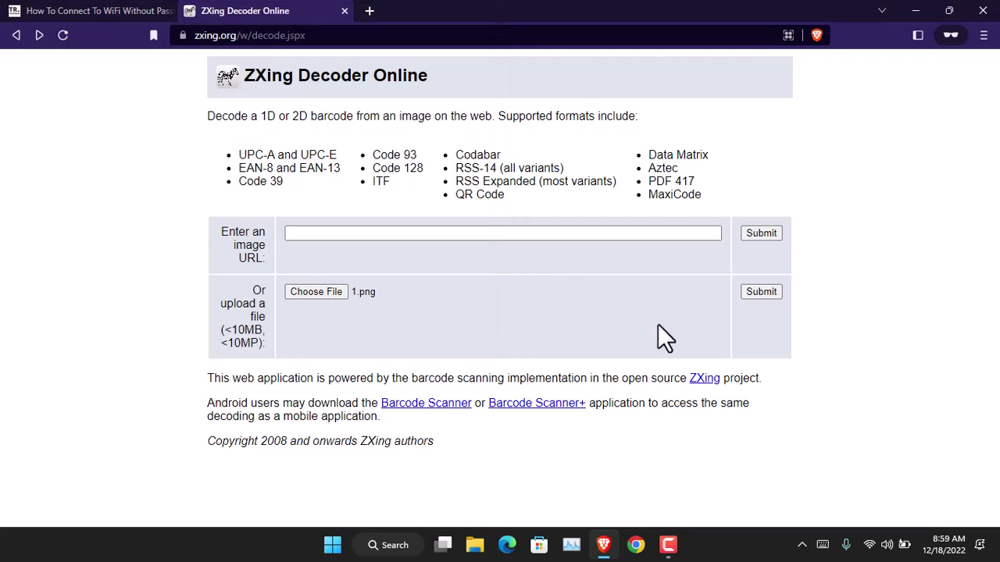
click(758, 294)
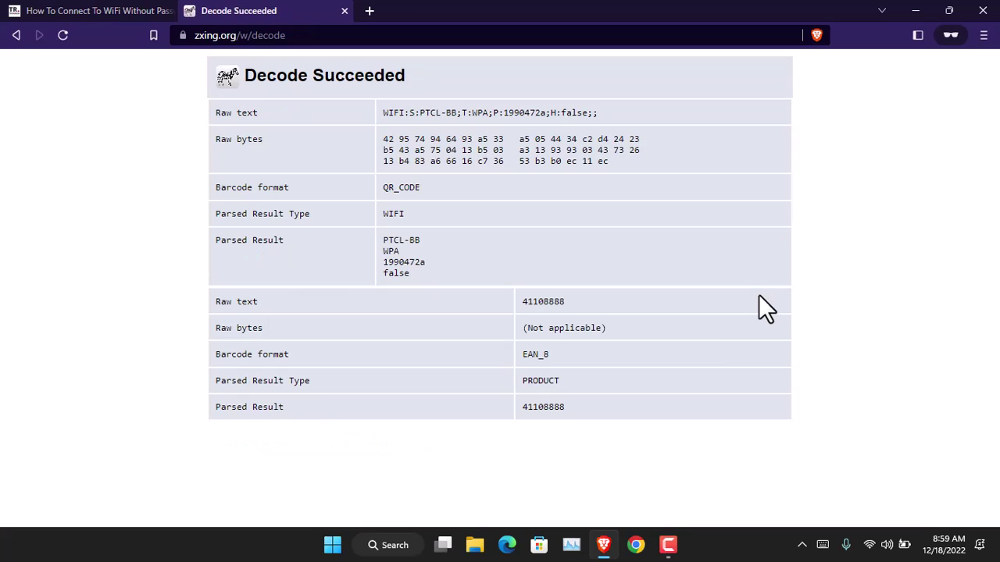
scroll(415, 258, up, 1)
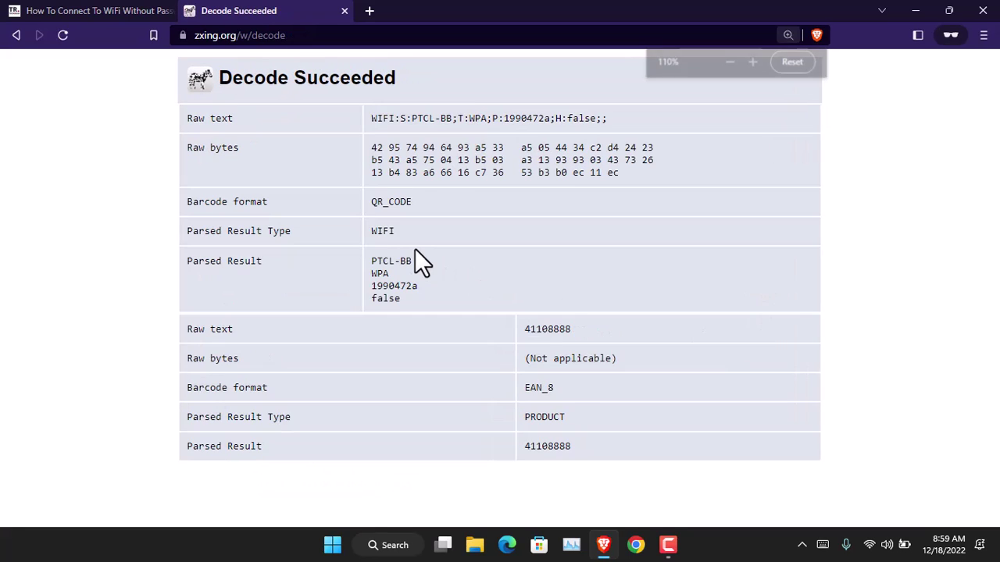
scroll(419, 254, up, 2)
scroll(419, 251, up, 1)
scroll(418, 251, up, 1)
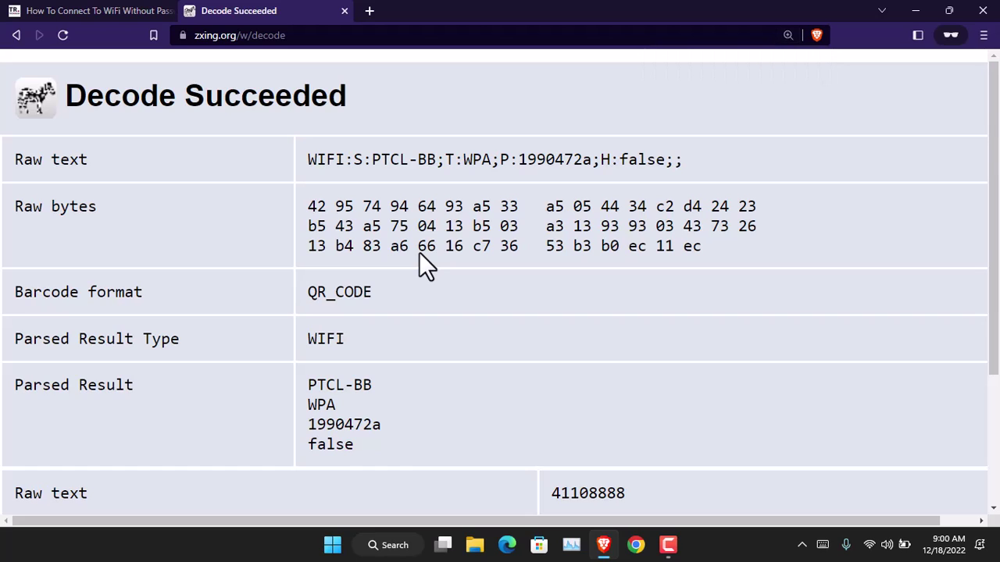
scroll(313, 203, down, 2)
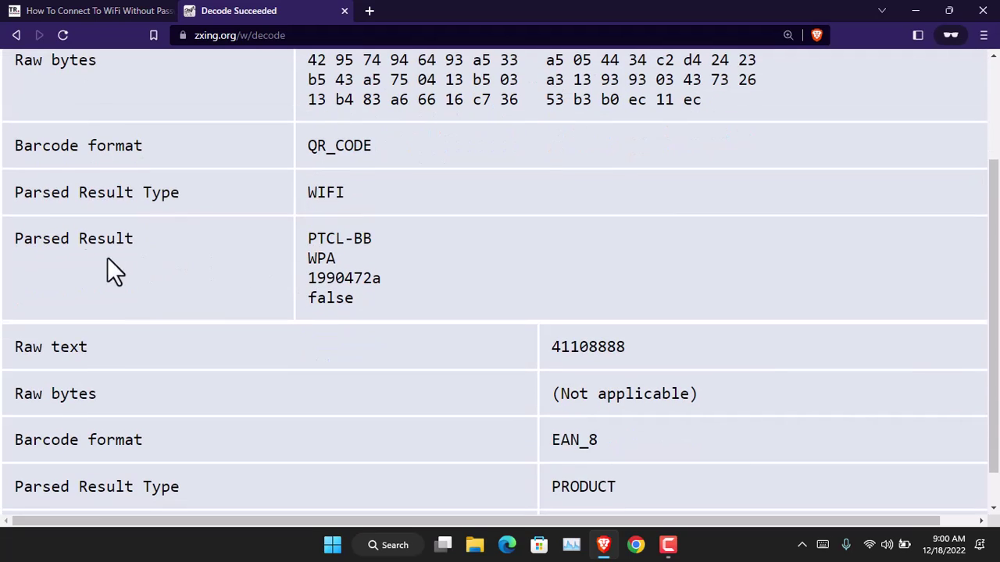
drag(16, 239, 299, 242)
click(351, 240)
double_click(351, 240)
double_click(324, 258)
double_click(329, 280)
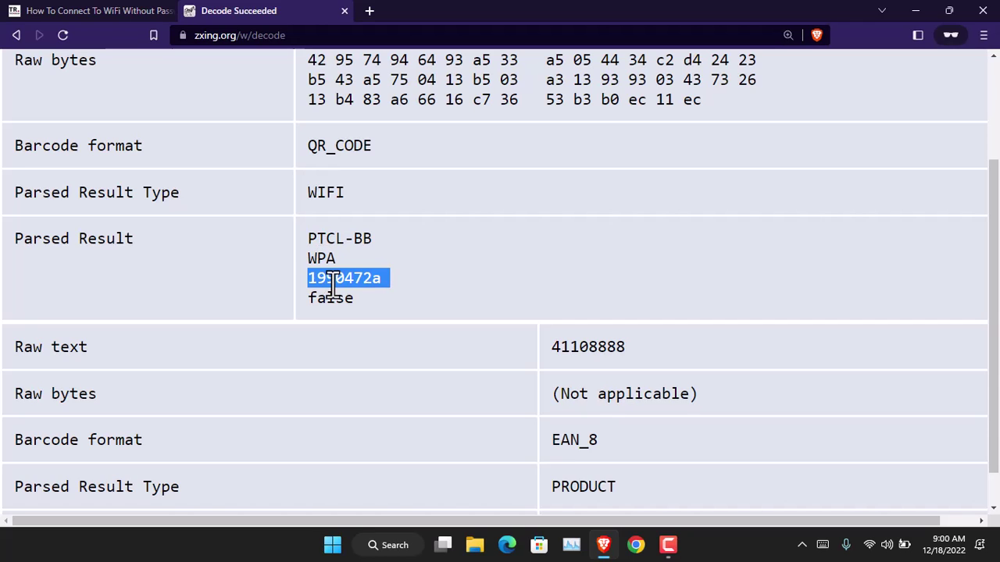
click(420, 280)
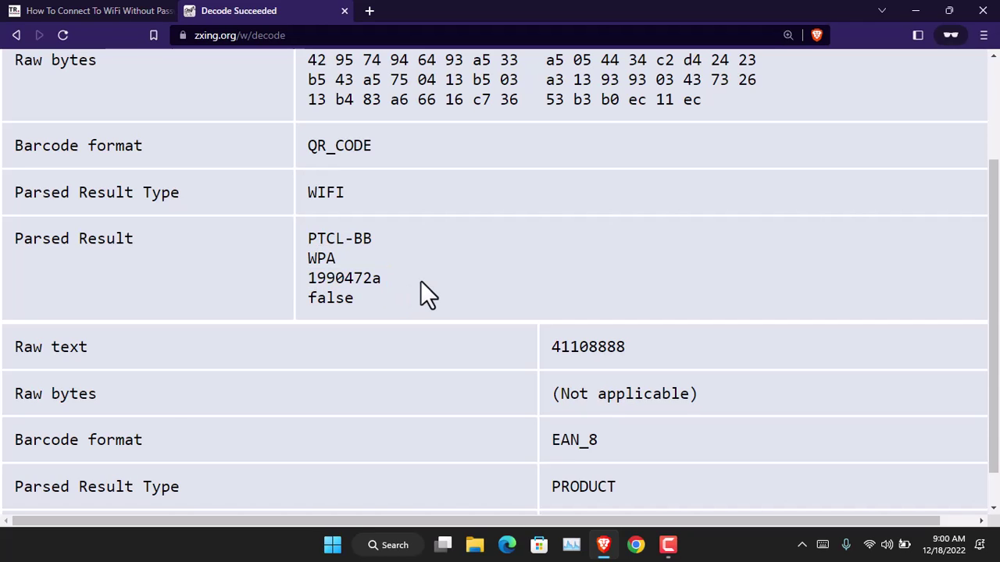
Zoom out, reset the page zoom to 100%, and bring up the Run prompt.
key(ctrl+minus)
key(ctrl+minus)
key(ctrl+minus)
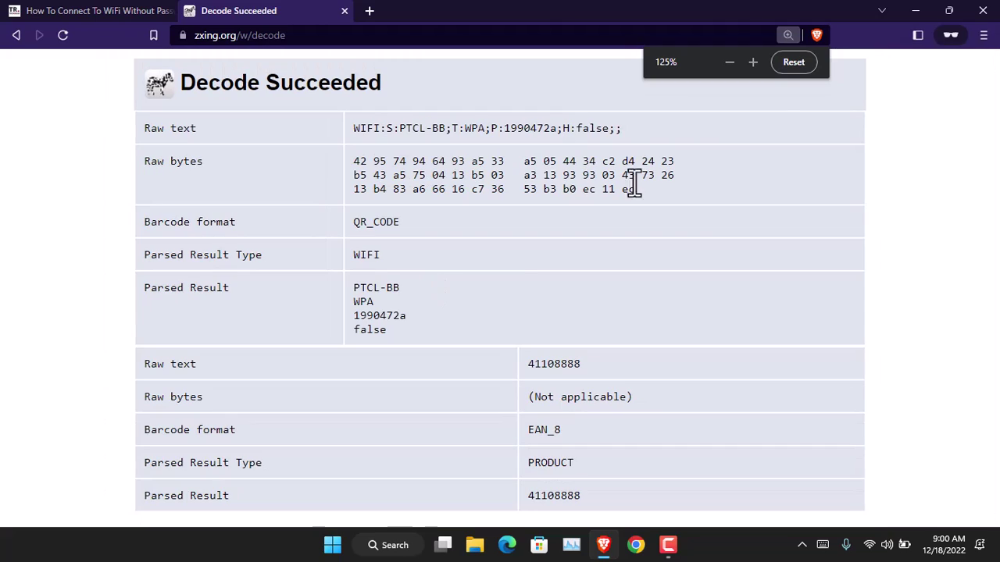
click(791, 62)
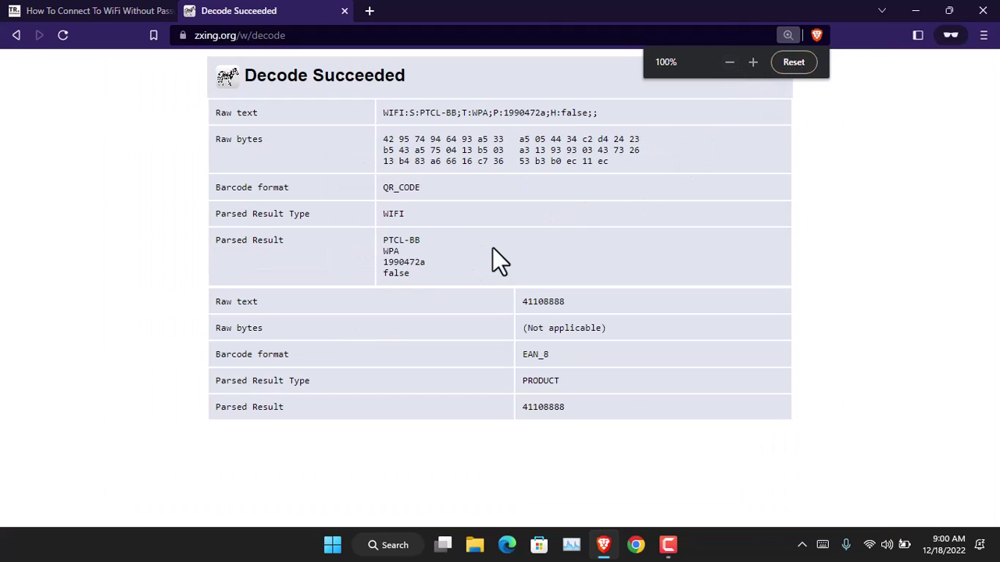
key(super+r)
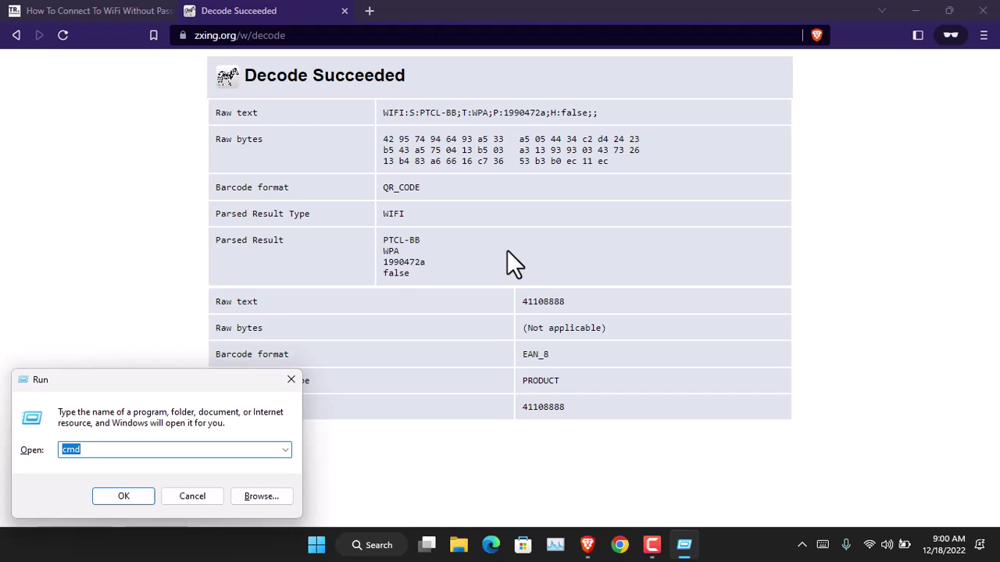
Launch a maximized Command Prompt with console font size 28.
key(Return)
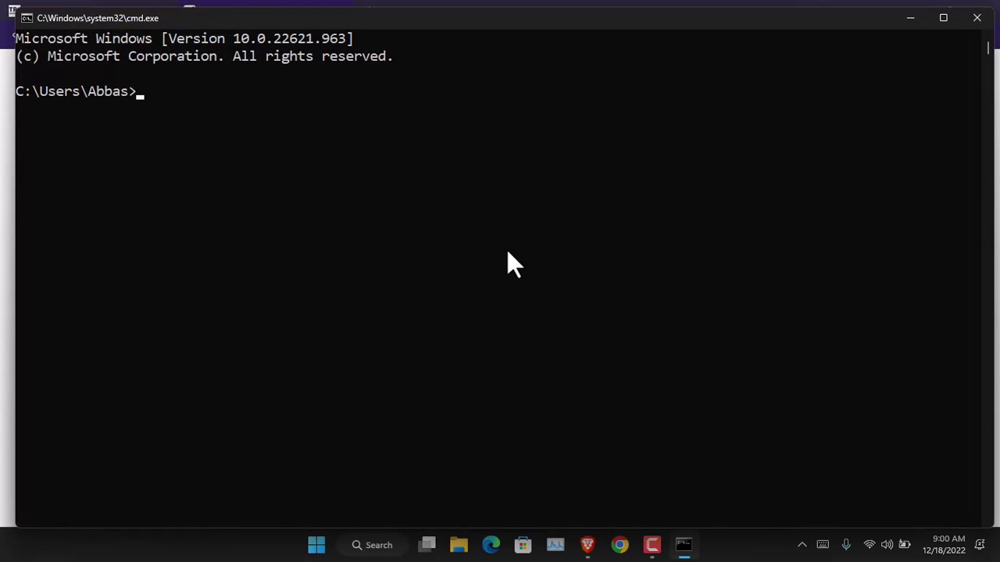
click(942, 17)
right_click(211, 10)
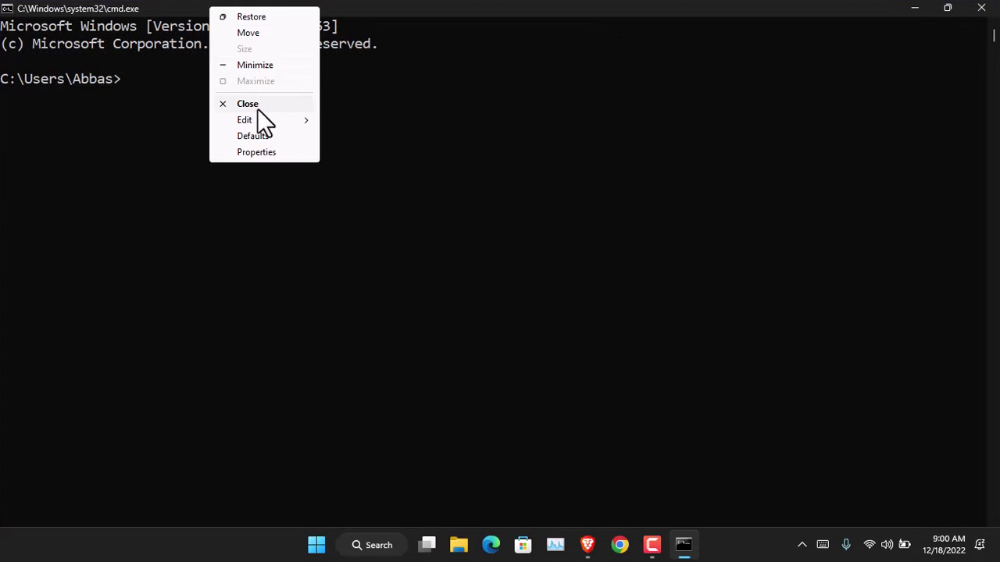
click(260, 152)
click(41, 129)
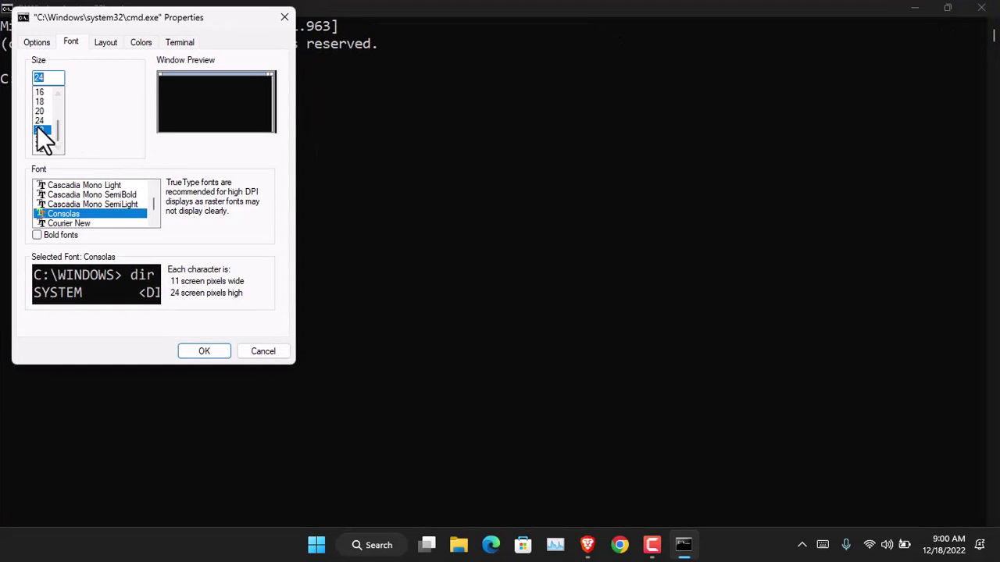
click(195, 351)
Run netsh wlan show profile and copy the PTCL-BB profile name.
click(267, 142)
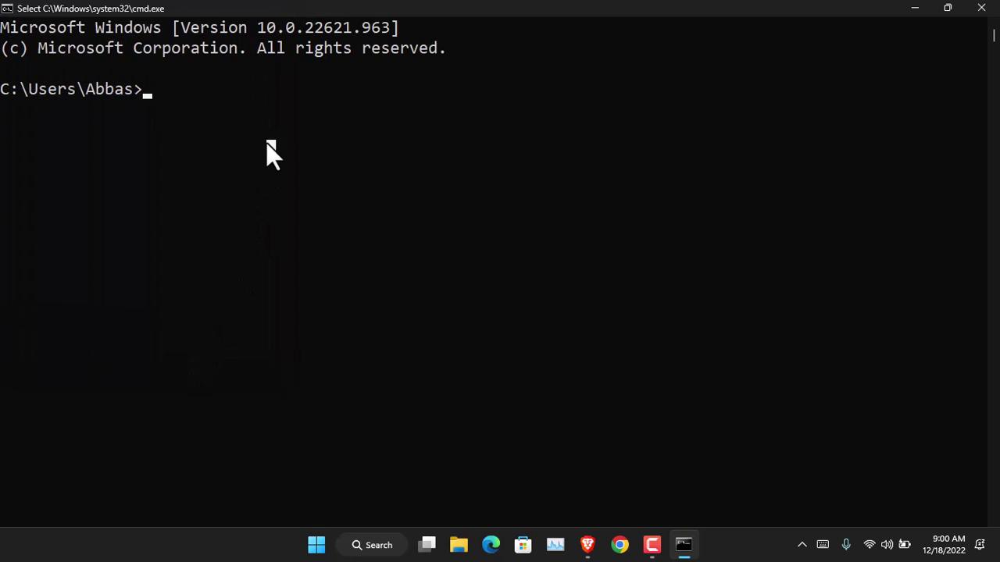
text(ne)
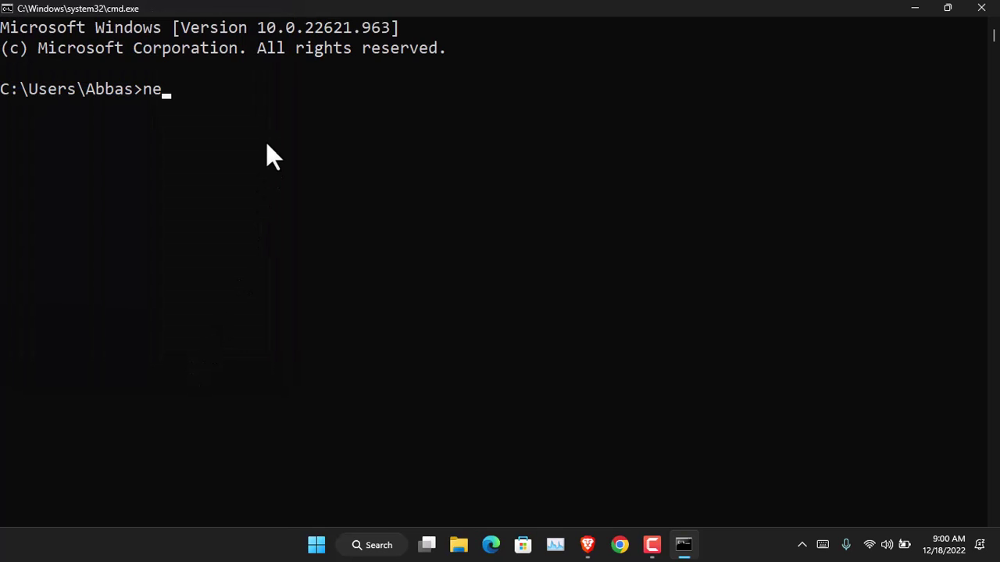
text(tsh wlan)
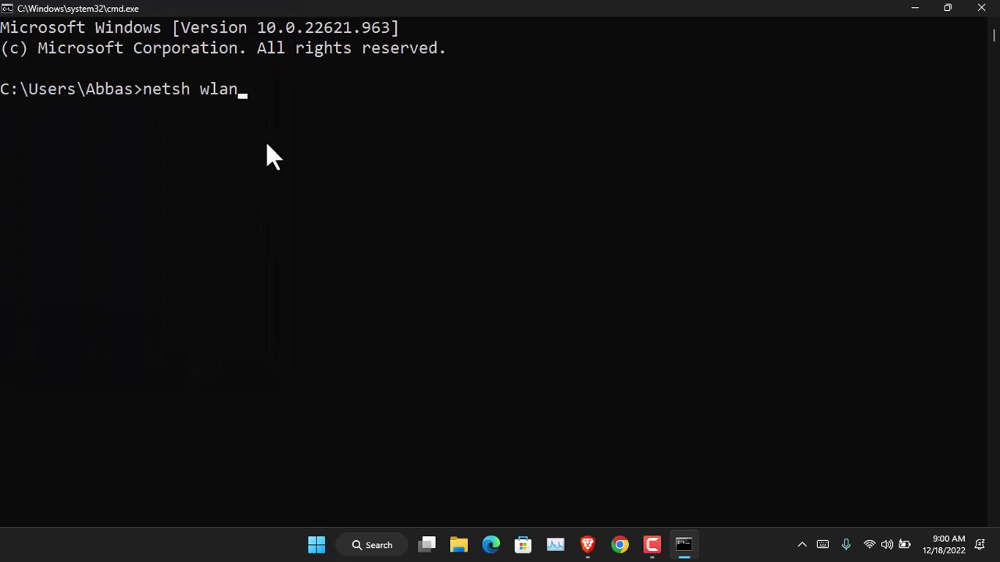
text( show pro)
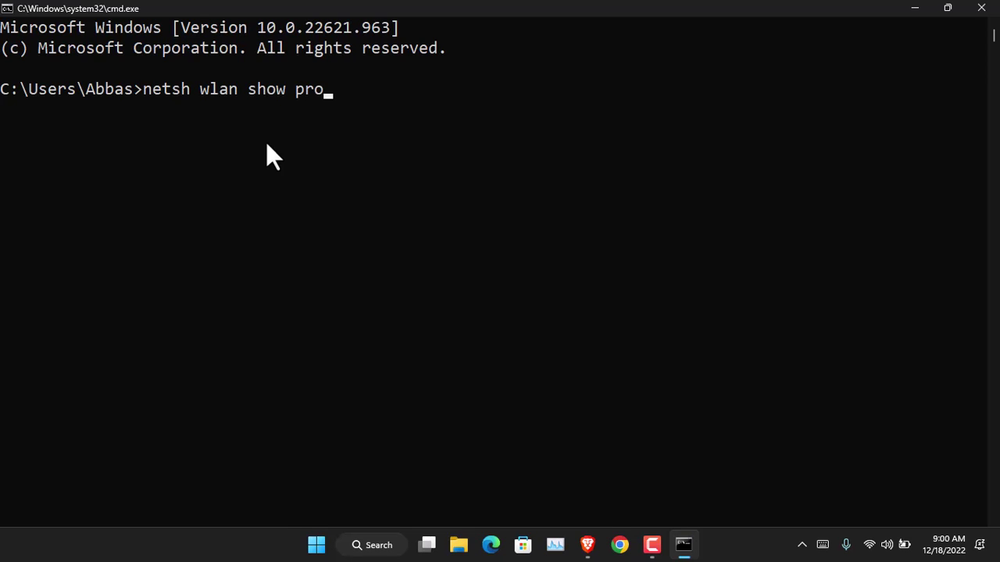
text(file)
key(Return)
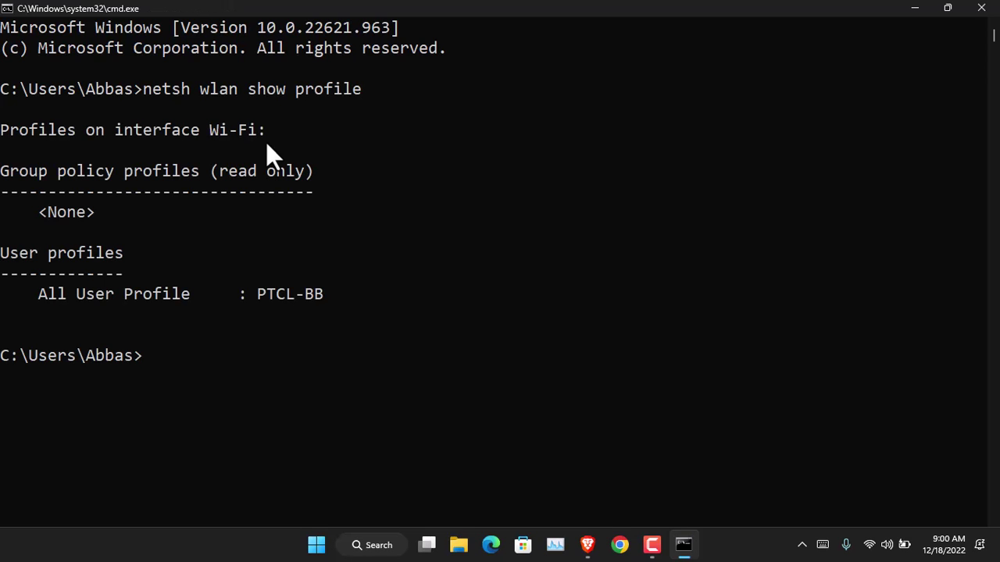
drag(325, 294, 257, 294)
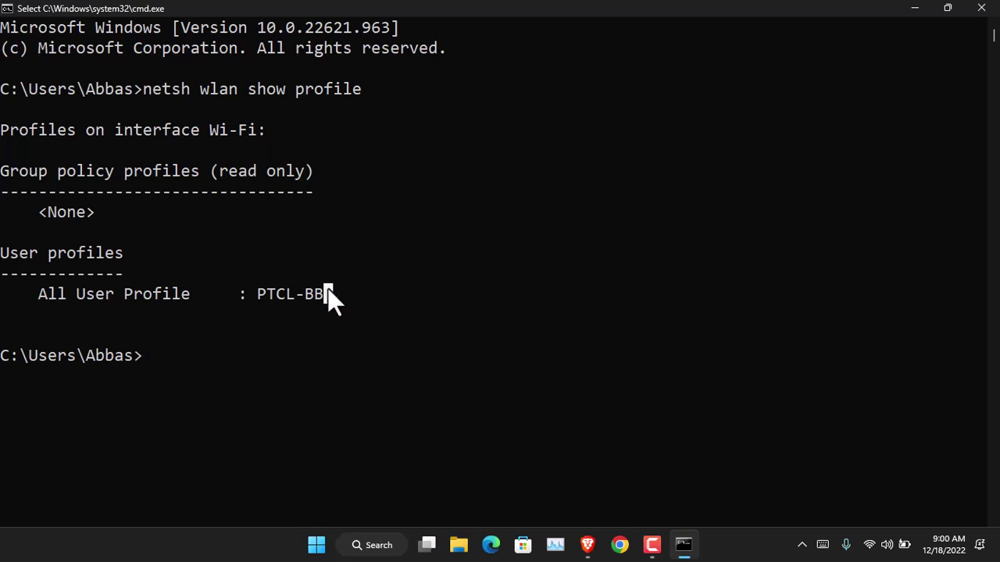
right_click(283, 289)
click(194, 340)
key(Escape)
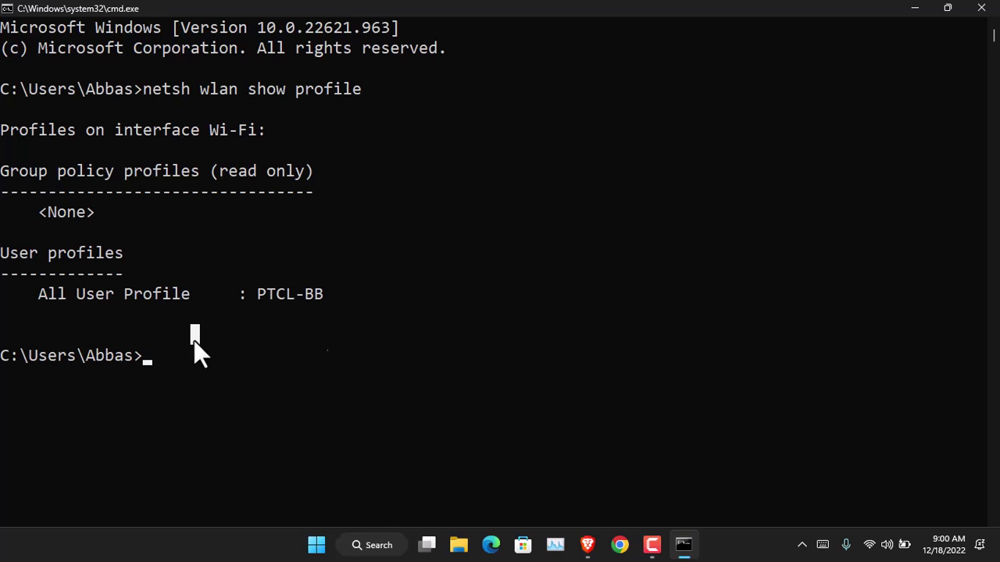
Recall the command, paste PTCL-BB after it, and start typing key = clear.
key(Up)
right_click(399, 359)
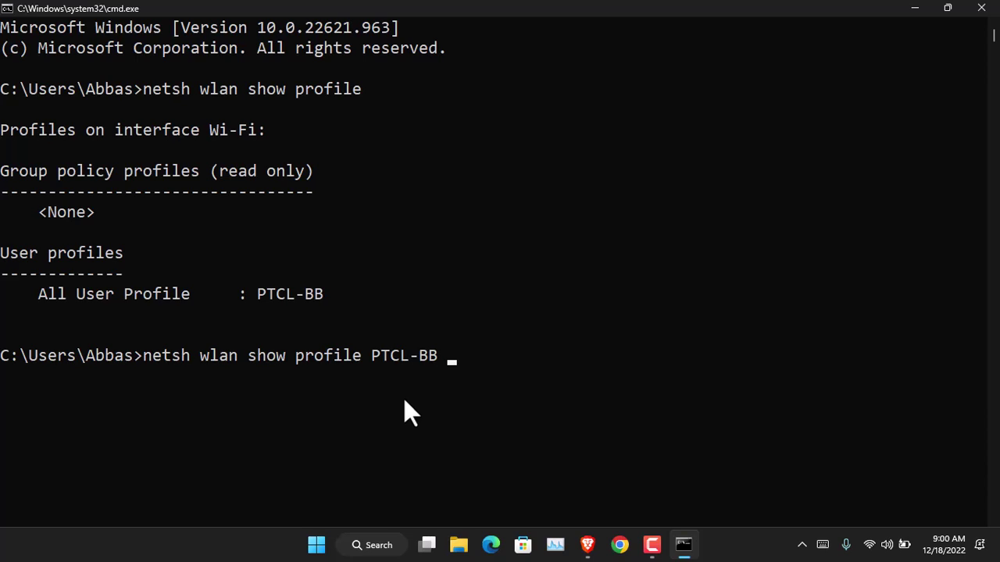
text(key = c)
text(e)
key(BackSpace)
text(lear)
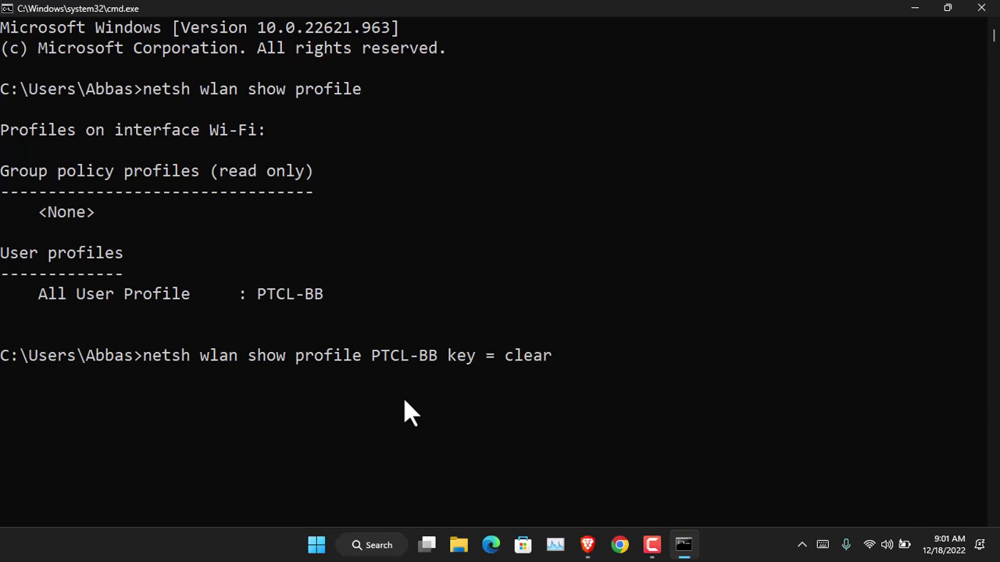
key(Return)
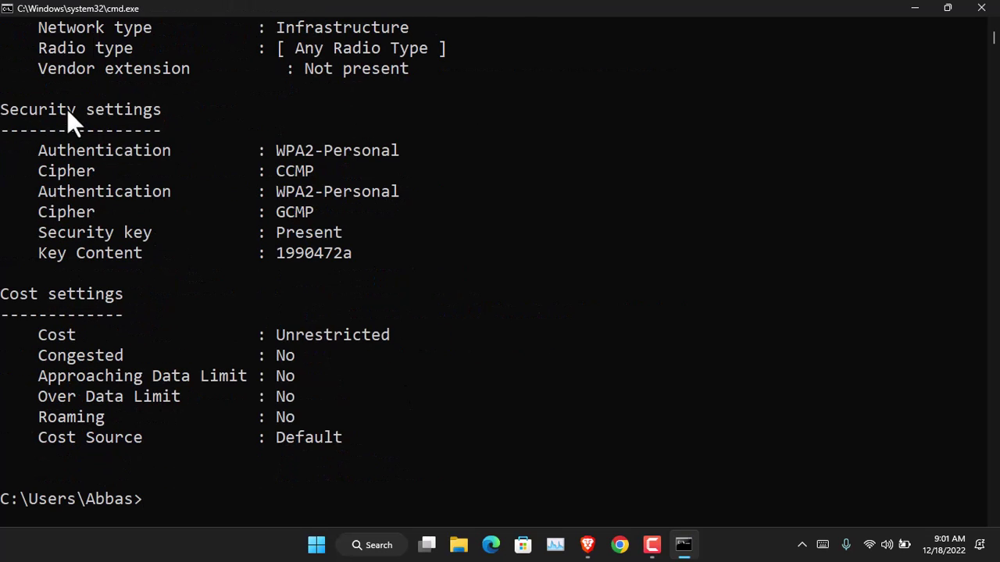
mouse_move(2, 109)
mouse_down()
mouse_move(359, 220)
mouse_move(371, 248)
mouse_up()
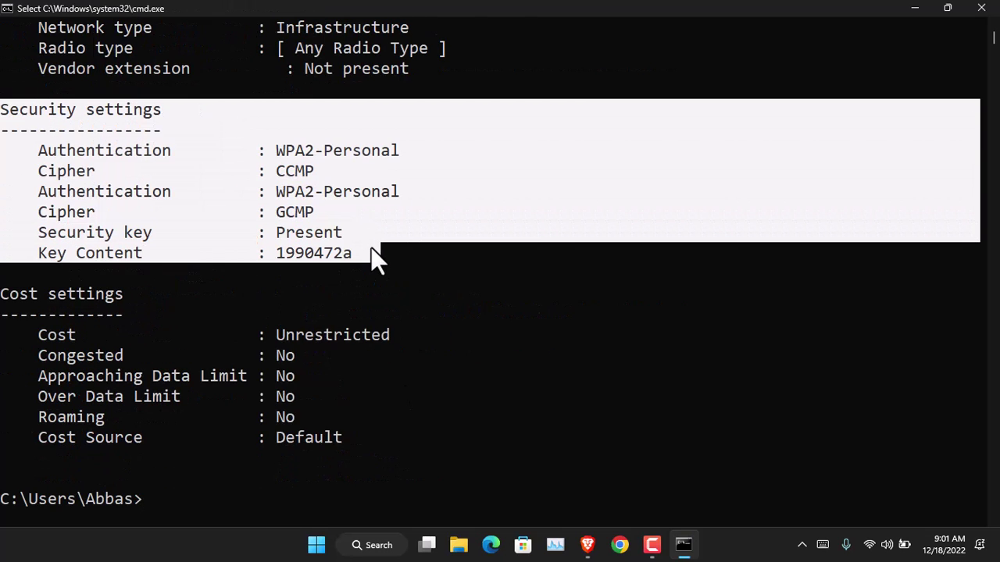
click(285, 157)
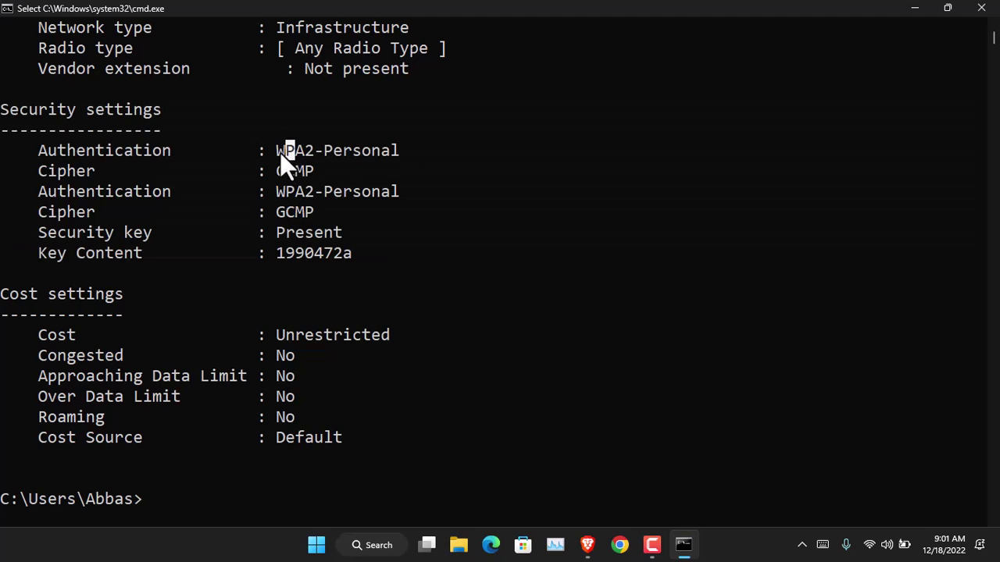
drag(277, 148, 367, 150)
drag(313, 172, 274, 168)
mouse_move(33, 254)
mouse_down()
mouse_move(346, 263)
mouse_move(279, 260)
mouse_up()
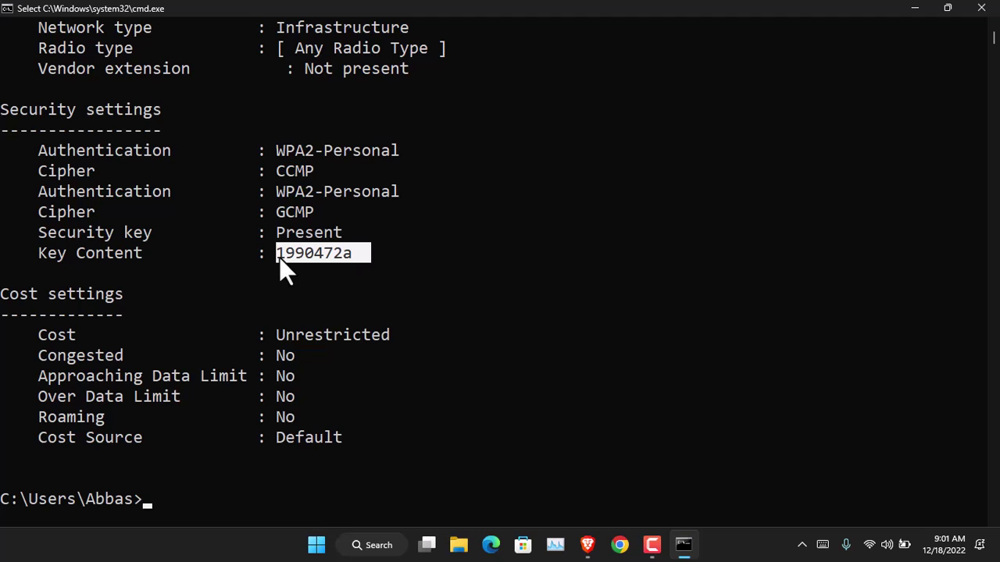
Shrink the console beside the browser and scroll through the ZXing decode results.
mouse_move(342, 2)
mouse_down()
mouse_move(771, 81)
mouse_move(822, 34)
mouse_up()
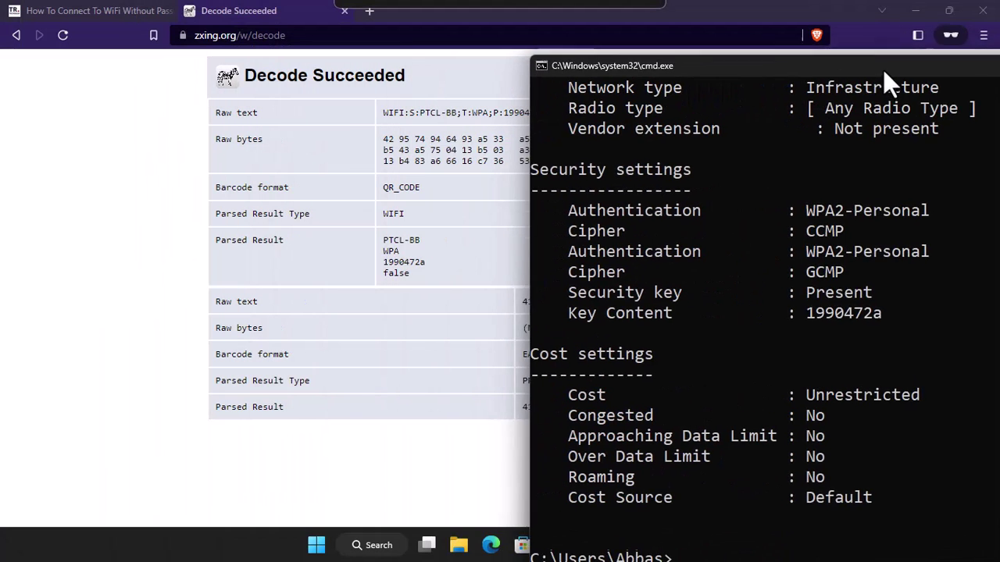
click(138, 281)
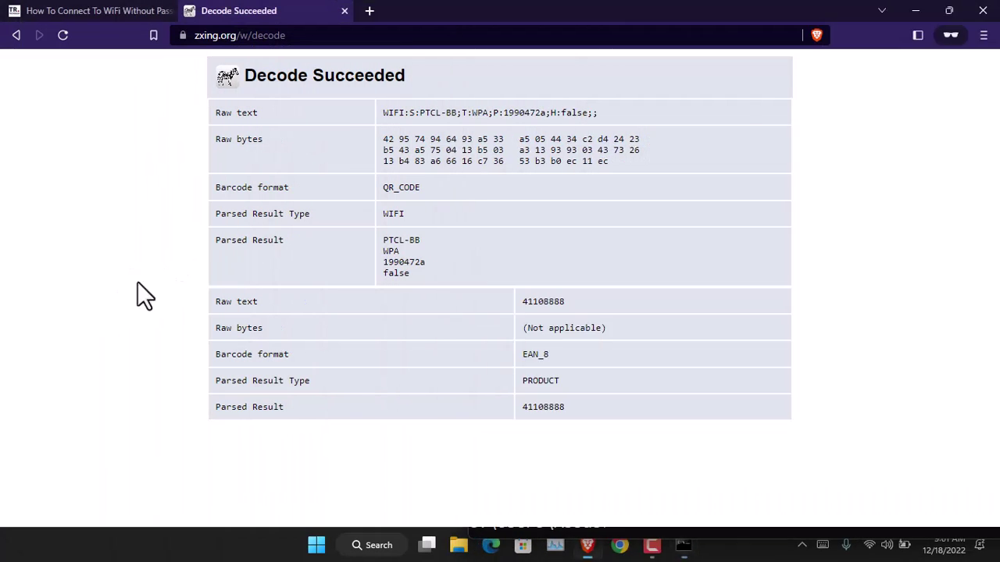
scroll(325, 250, up, 2)
scroll(328, 251, up, 1)
scroll(328, 250, up, 2)
scroll(555, 290, down, 2)
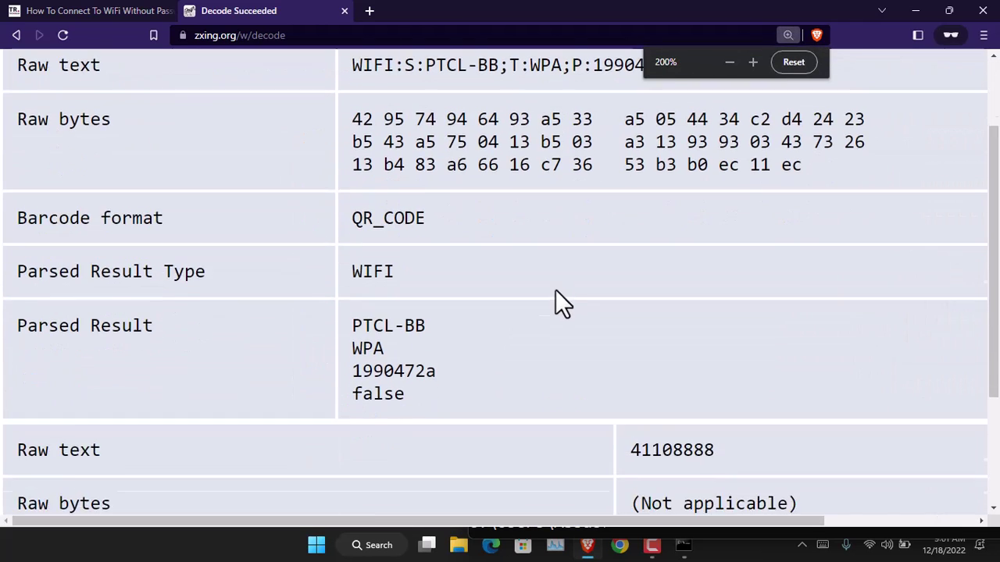
scroll(546, 396, down, 2)
drag(516, 521, 598, 514)
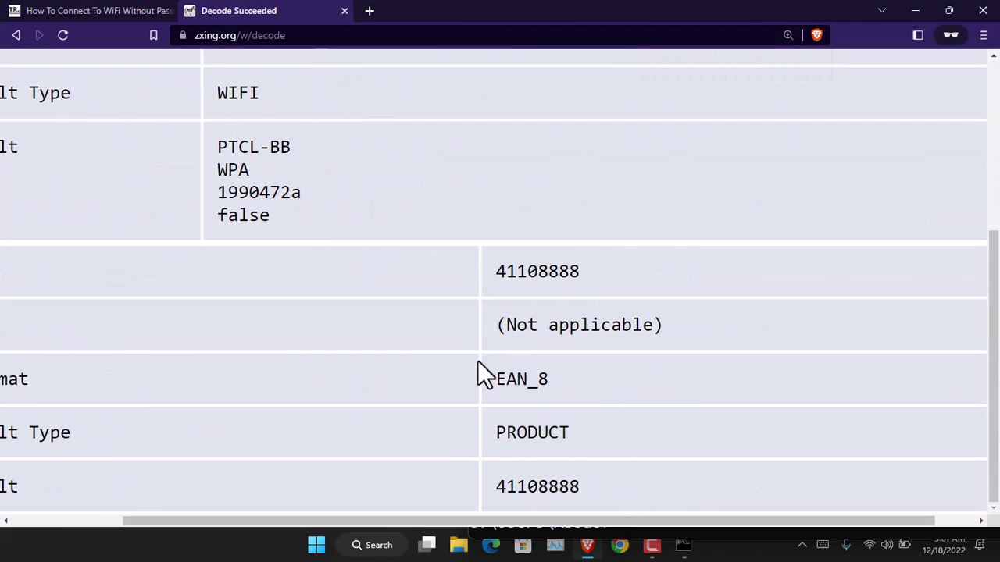
scroll(309, 254, up, 1)
click(684, 545)
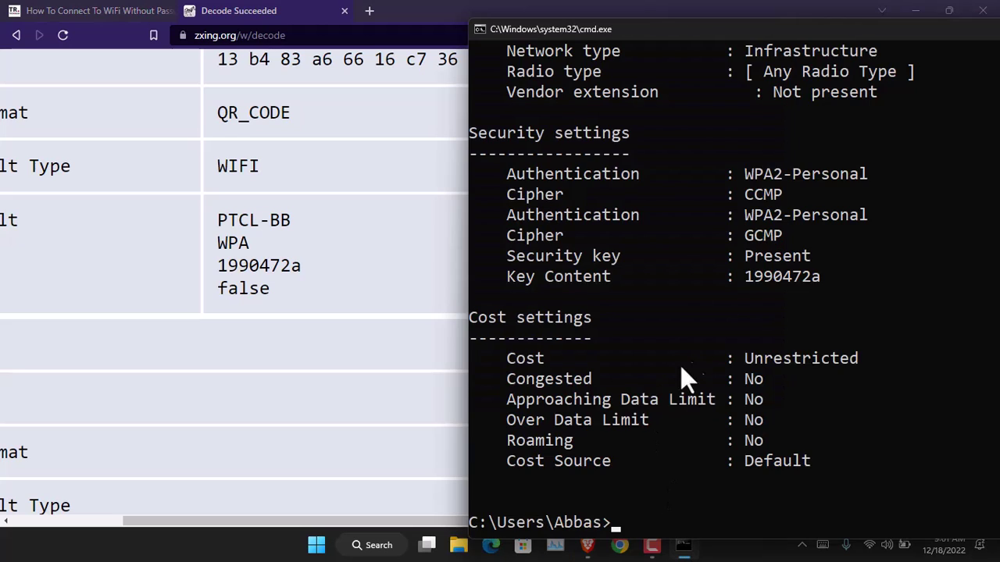
drag(690, 31, 603, 13)
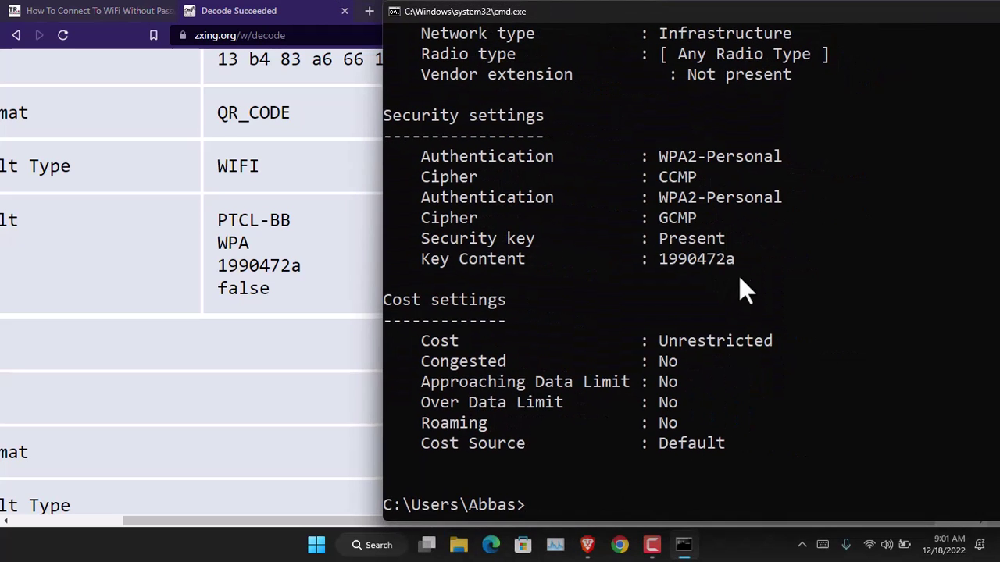
drag(743, 261, 667, 264)
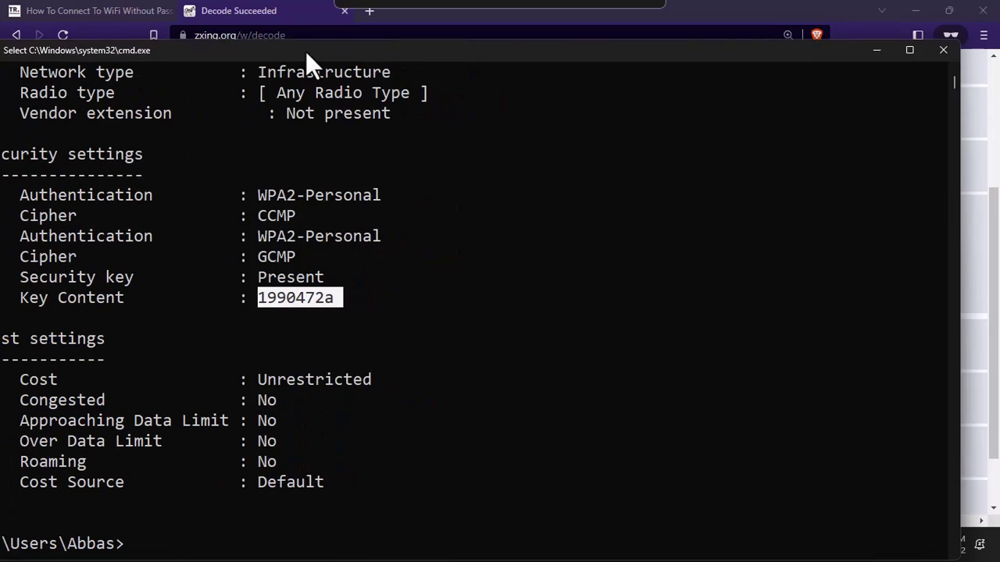
drag(707, 12, 328, 1)
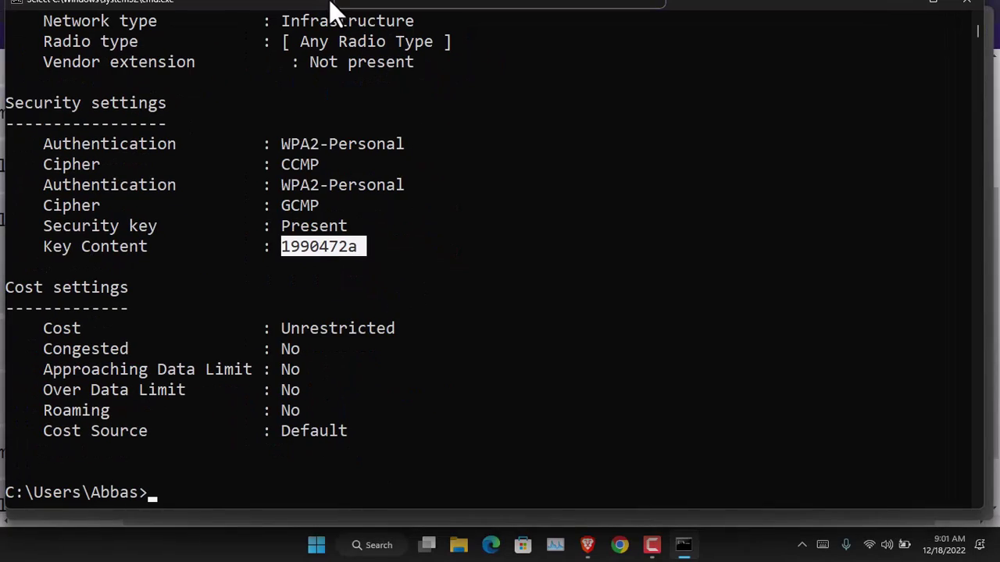
key(ctrl+c)
Close Command Prompt and reset the browser zoom to 100%.
click(981, 8)
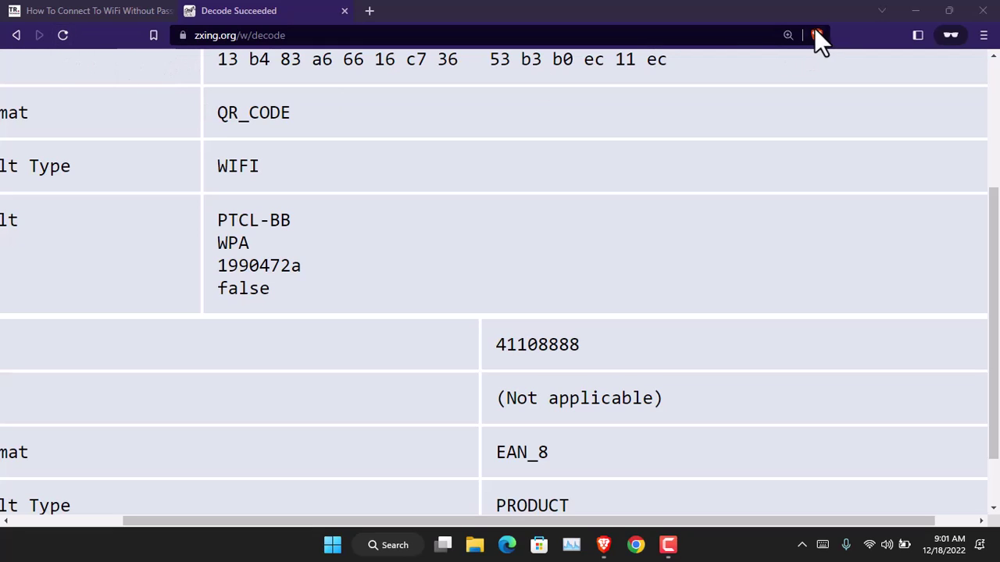
click(788, 36)
click(795, 62)
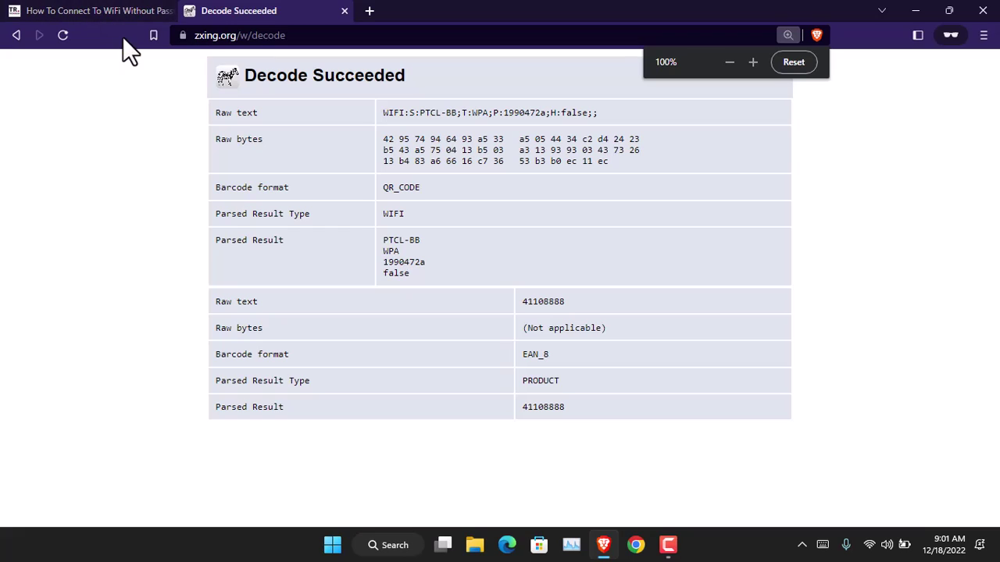
Go back to the upload page, choose download.png, and minimize Brave.
click(17, 35)
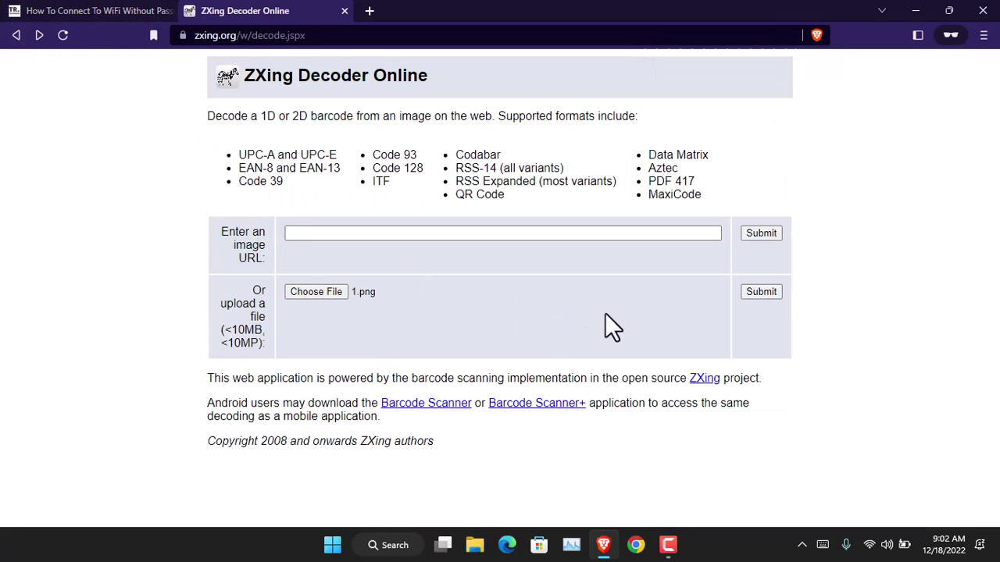
click(325, 291)
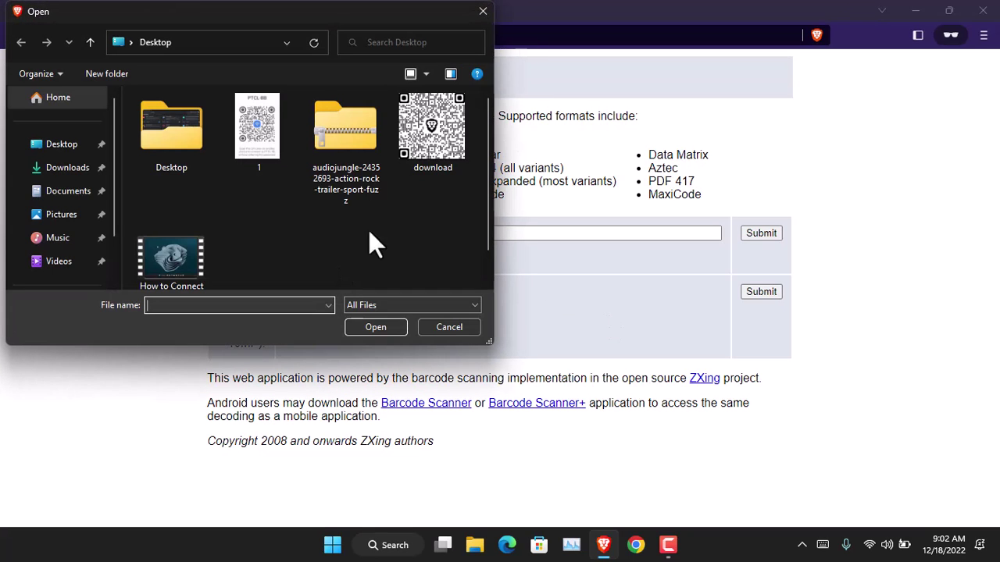
double_click(423, 145)
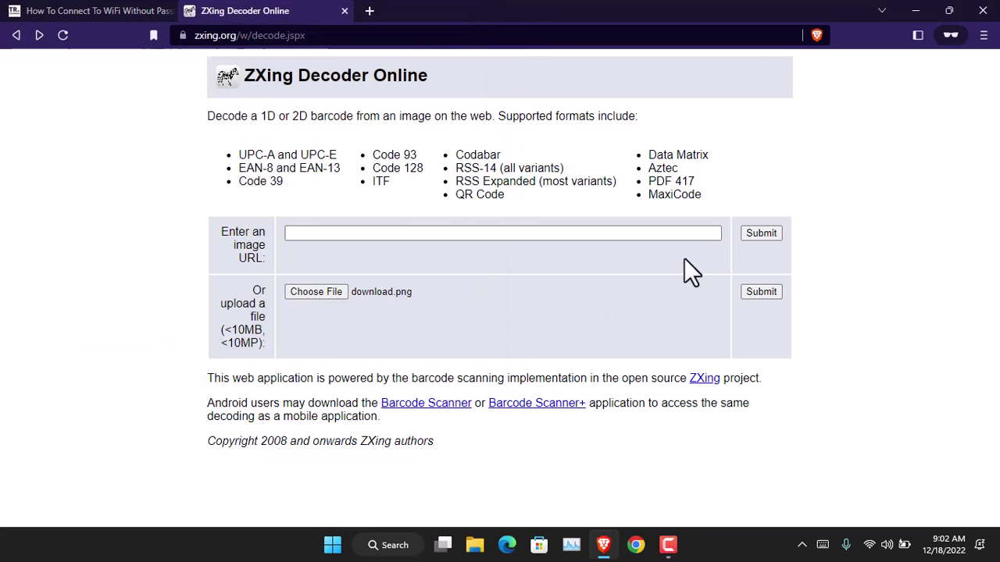
click(916, 11)
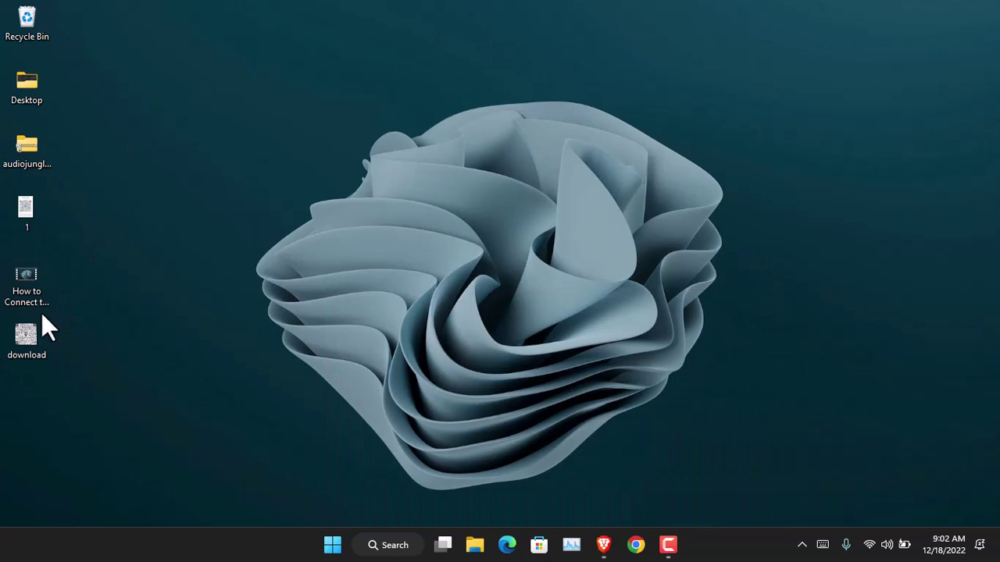
View download.png's lion-logo QR code in Photos, then close it.
double_click(33, 345)
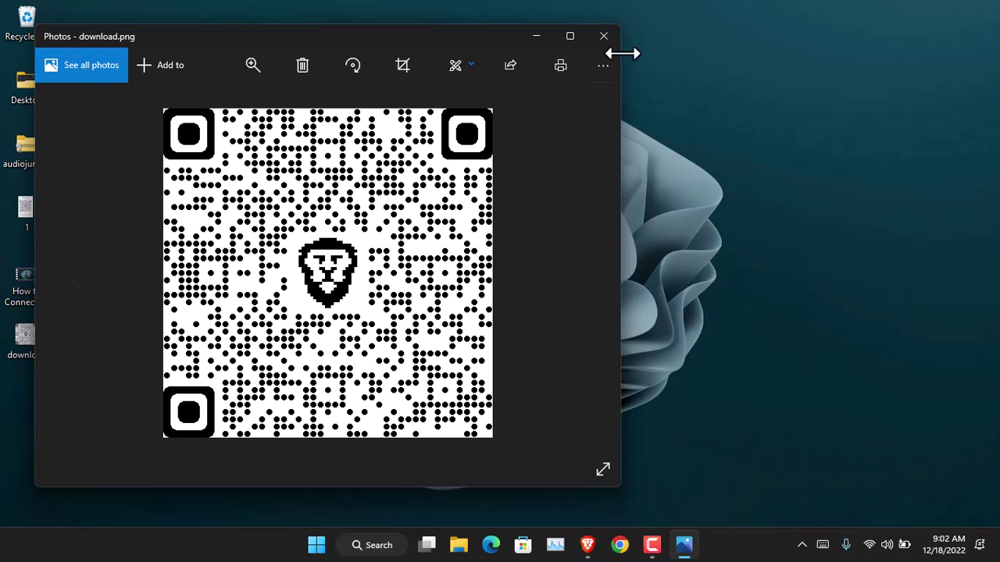
click(602, 38)
Restore Brave, submit download.png, and highlight the TEXT type and sync_code_hex in the results.
click(603, 544)
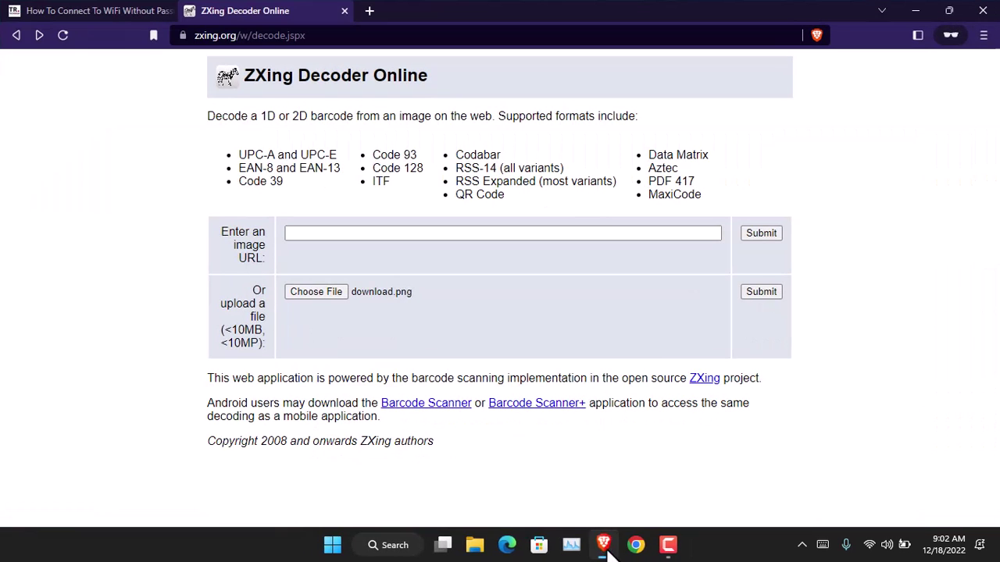
click(758, 293)
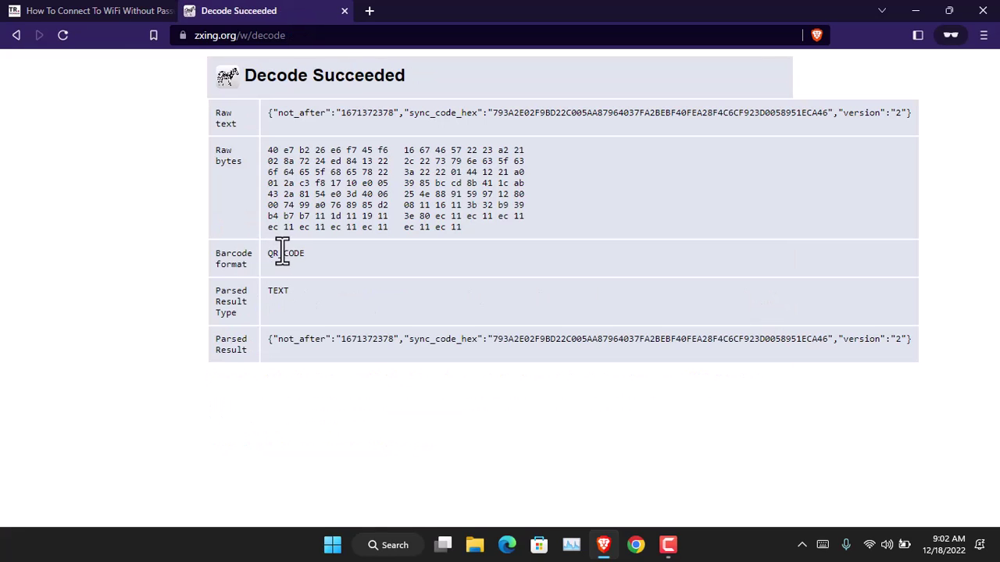
drag(277, 253, 346, 255)
drag(290, 289, 261, 290)
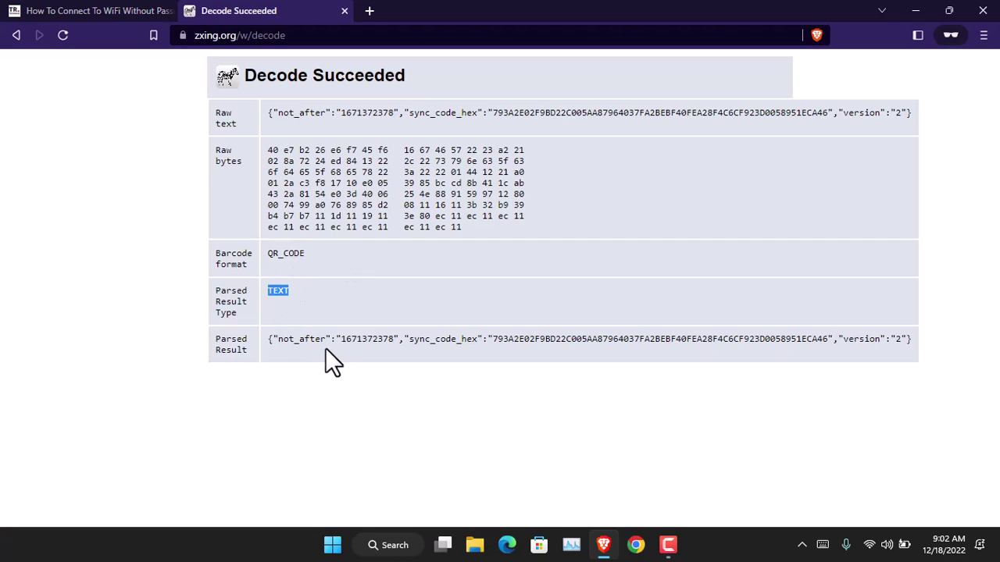
drag(275, 339, 865, 367)
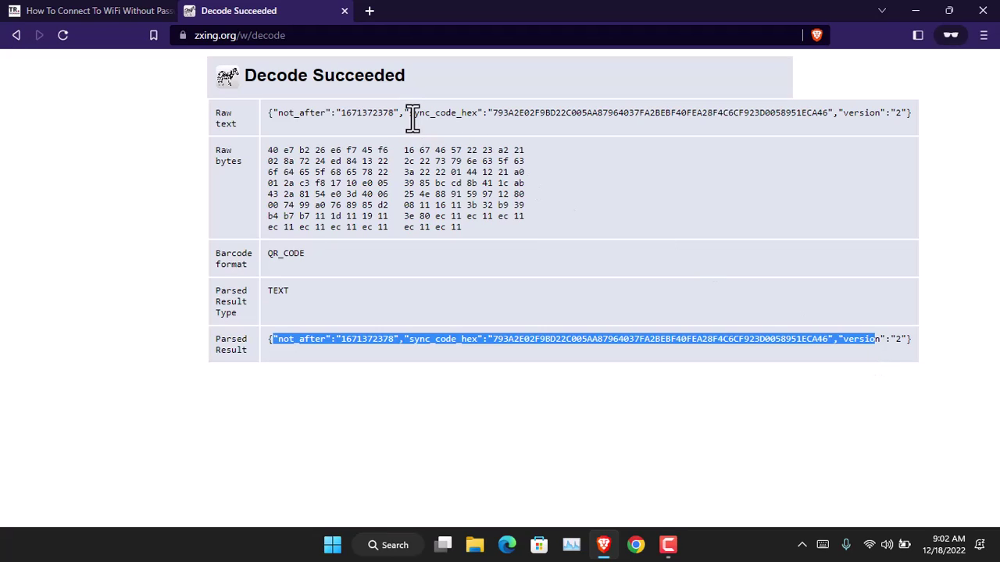
drag(409, 115, 478, 116)
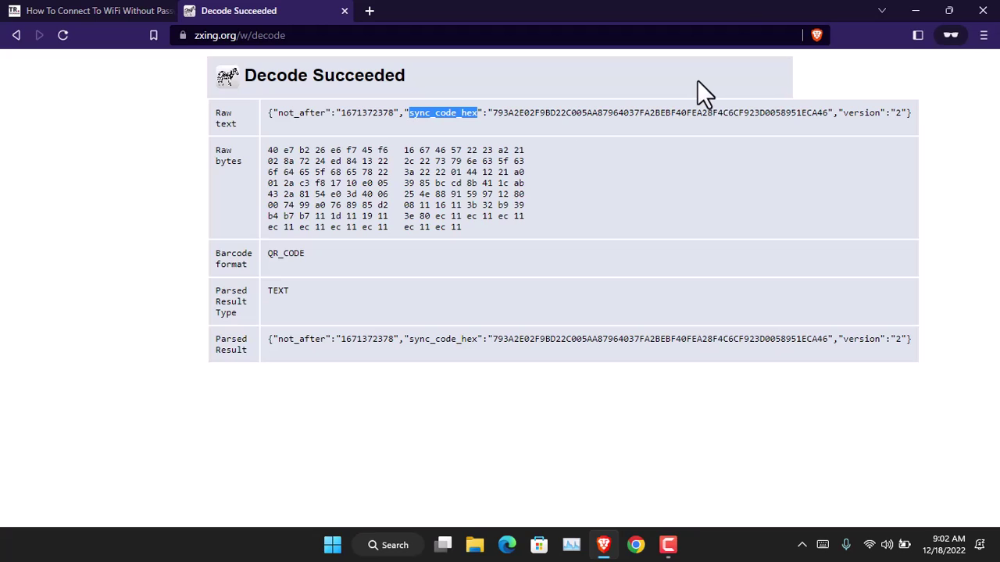
Bring the techsrar.com Wi-Fi article forward and scroll up to its Step 1 QR-code instructions.
click(109, 11)
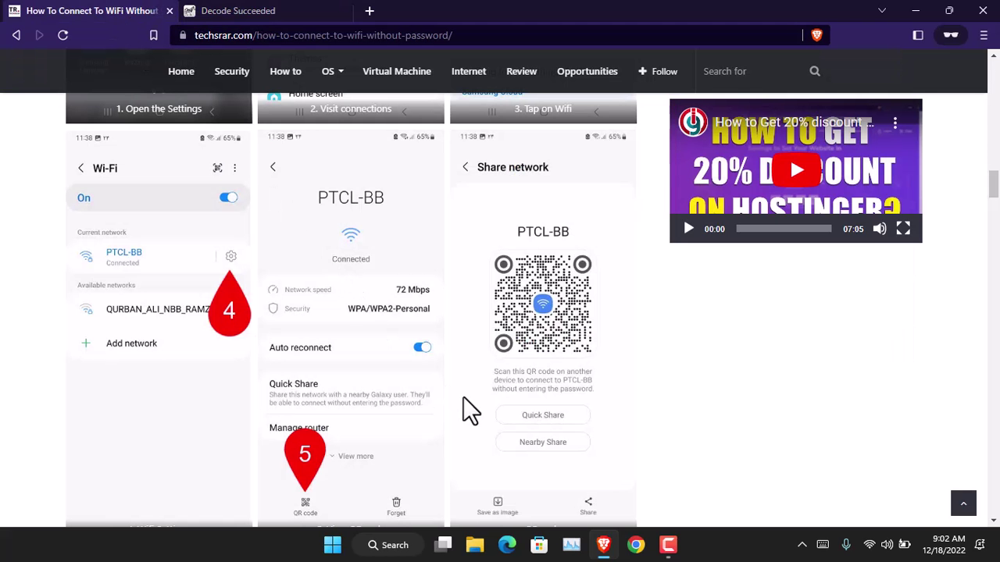
scroll(463, 396, up, 3)
scroll(463, 397, up, 2)
scroll(462, 399, up, 1)
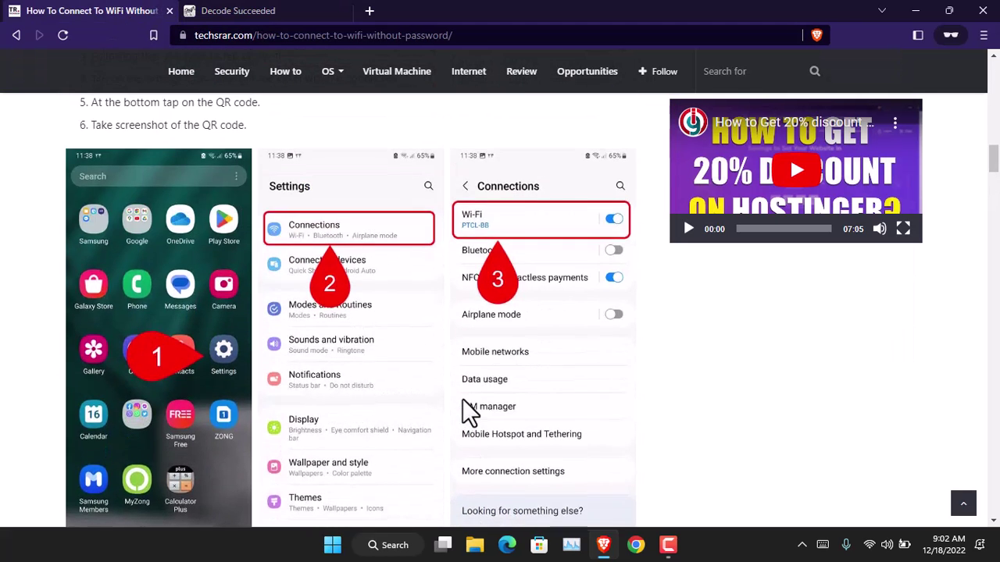
scroll(462, 398, up, 2)
scroll(462, 400, up, 2)
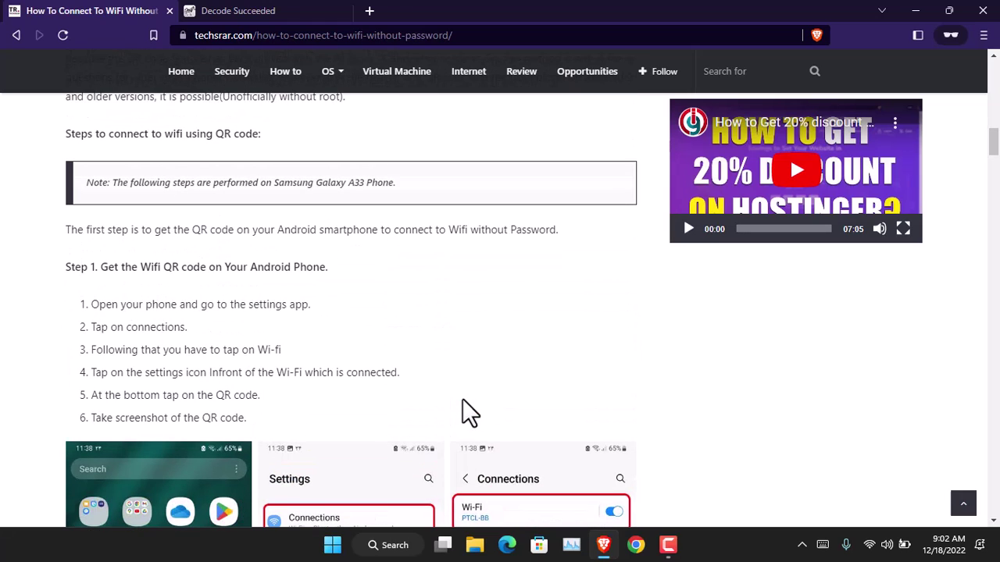